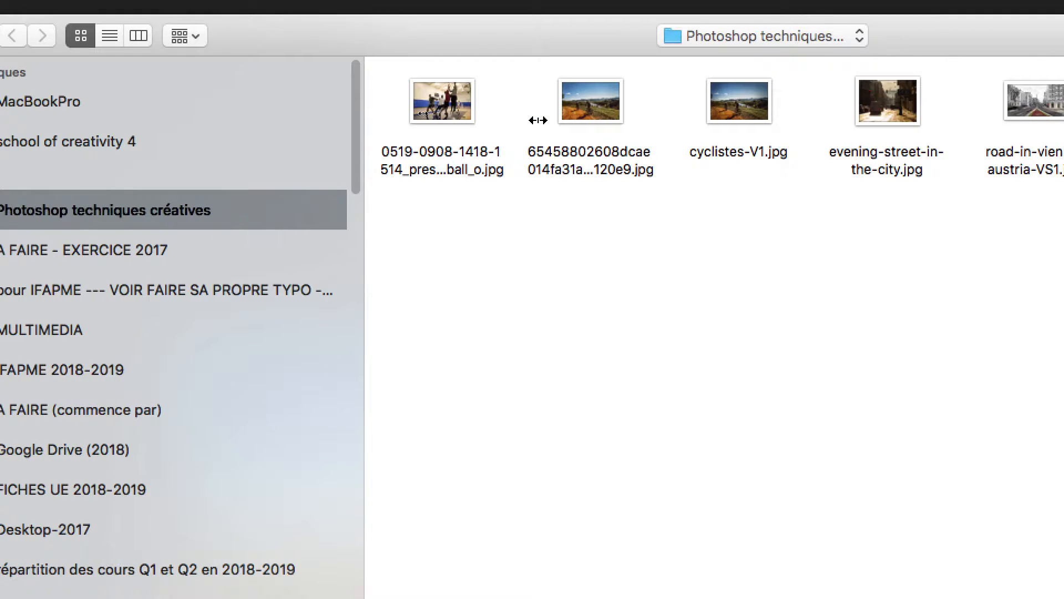
Step: Open the photo evening-street-in-the-city.jpg from the Photoshop techniques créatives folder
click(885, 117)
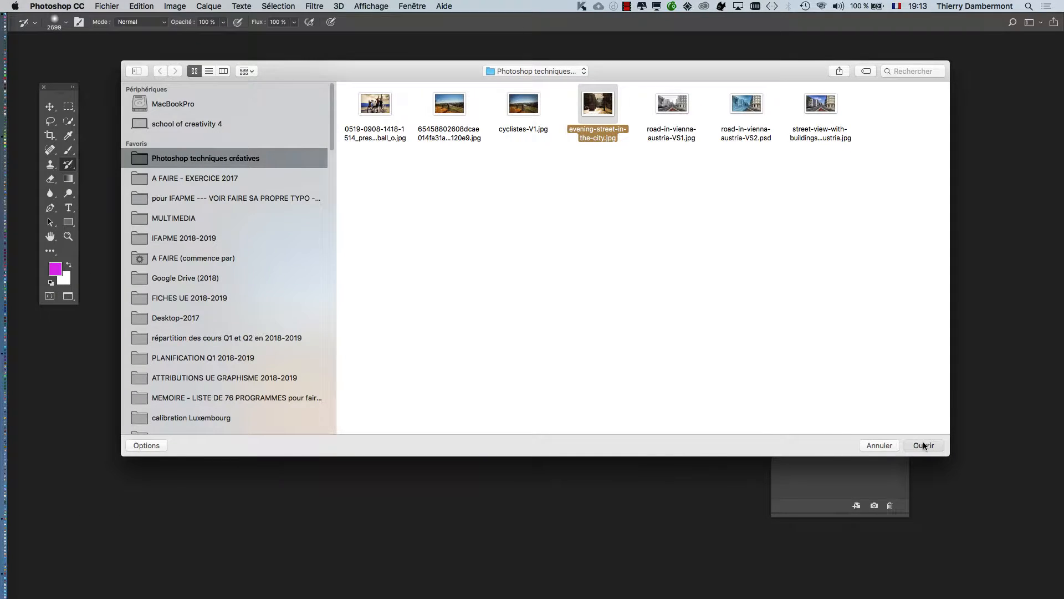
click(924, 445)
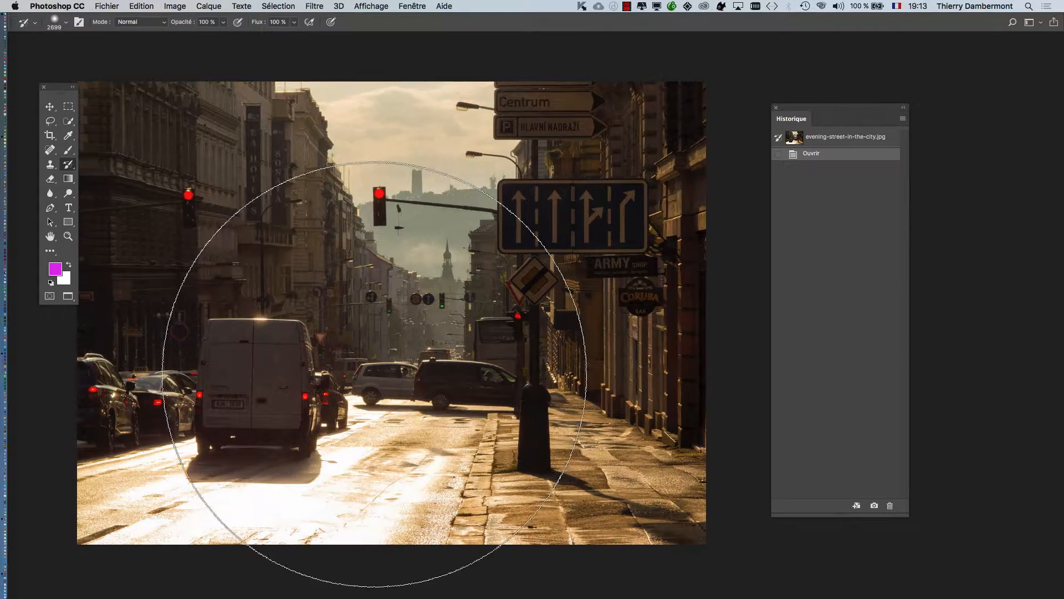
scroll(487, 325, down, 1)
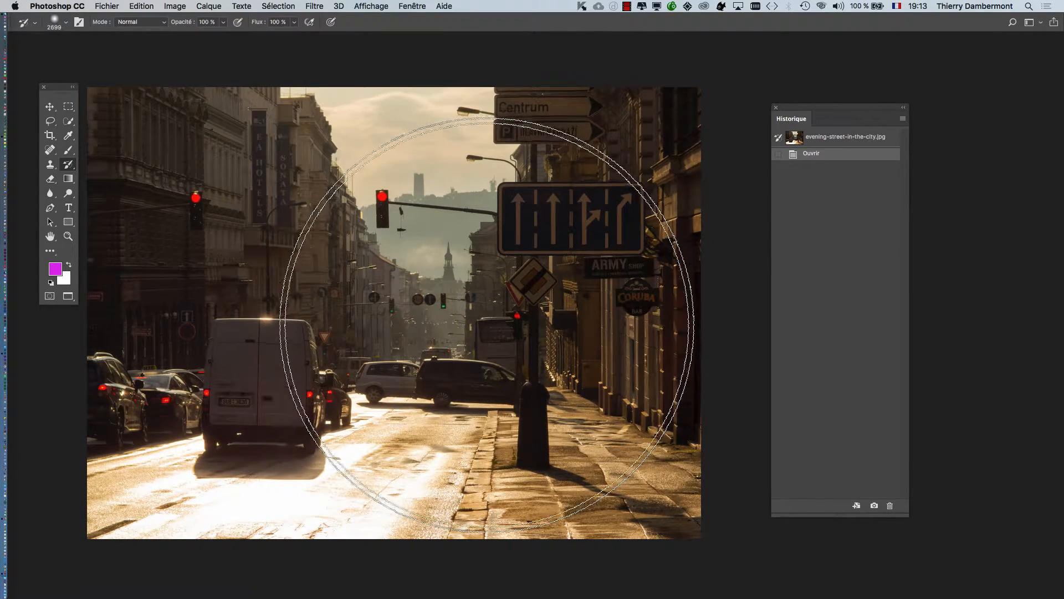
scroll(486, 324, down, 4)
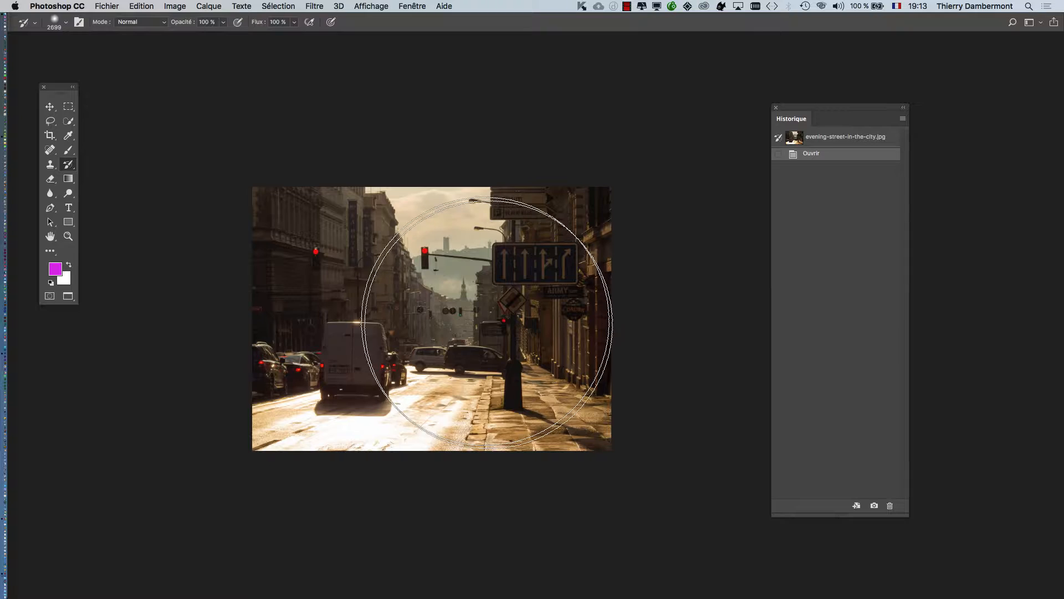
scroll(488, 322, up, 3)
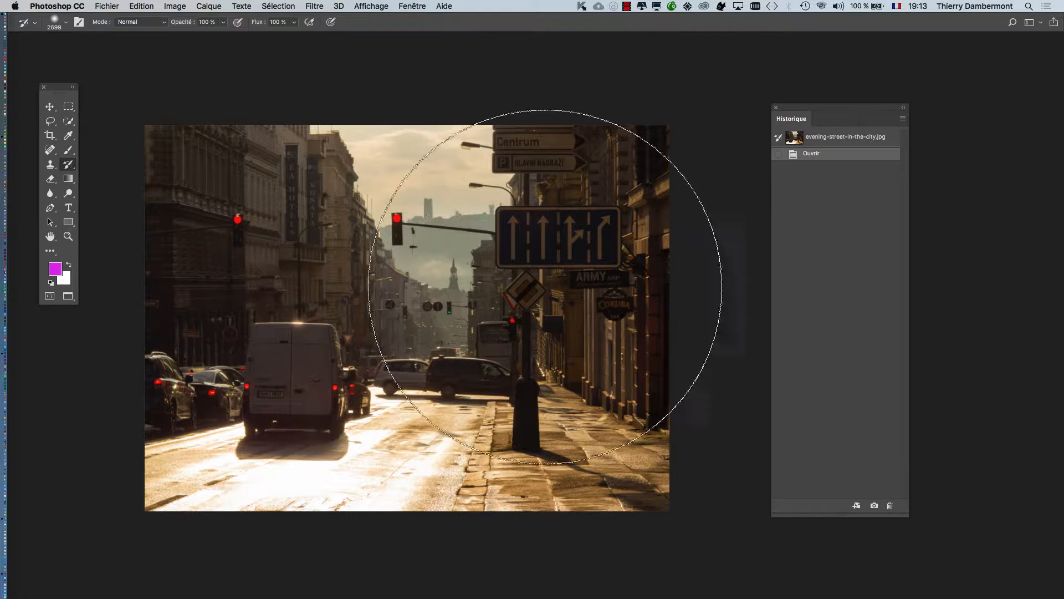
Step: Apply a Gaussian blur with a radius of 28.9 pixels to the whole street photo
click(314, 5)
mouse_move(360, 195)
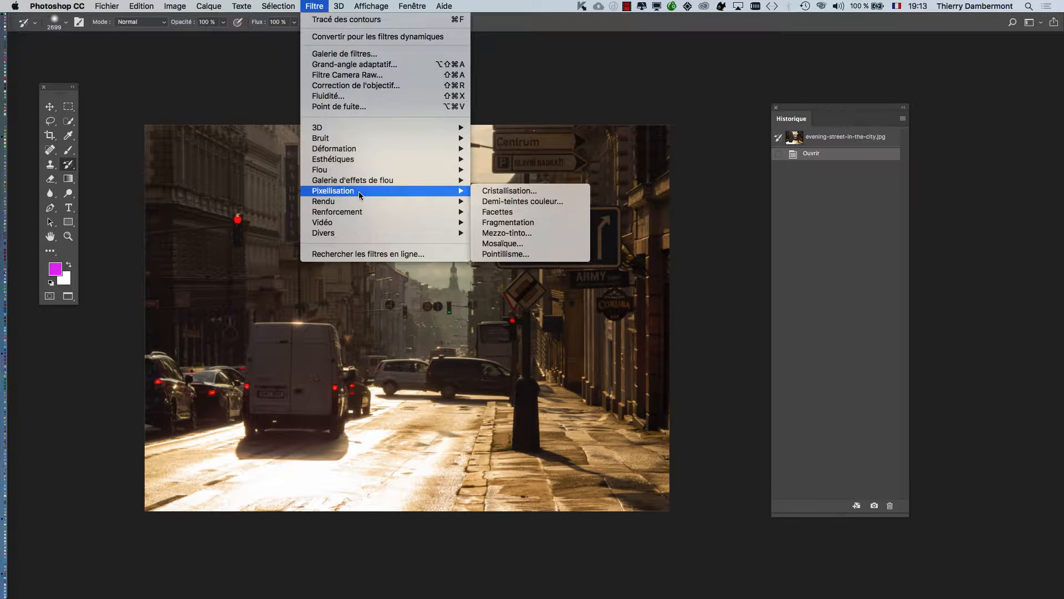
mouse_move(360, 170)
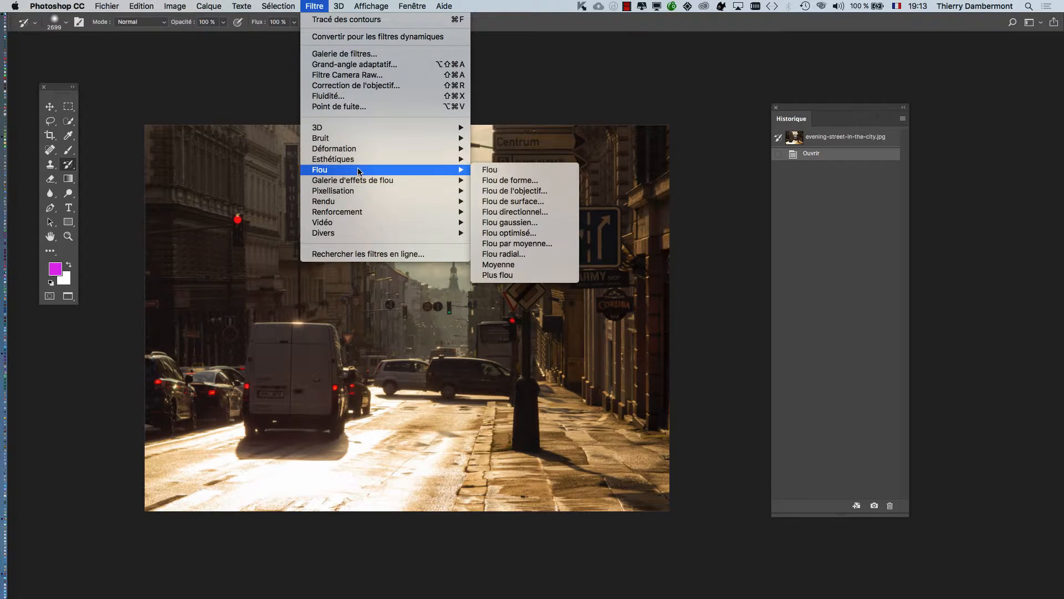
click(557, 223)
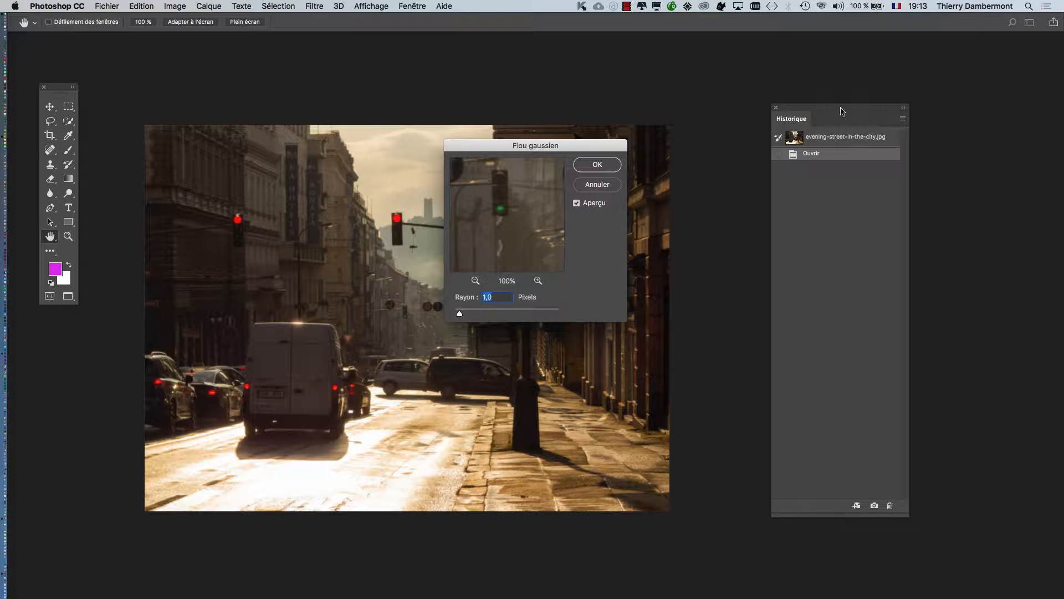
drag(842, 111, 984, 150)
drag(460, 148, 642, 118)
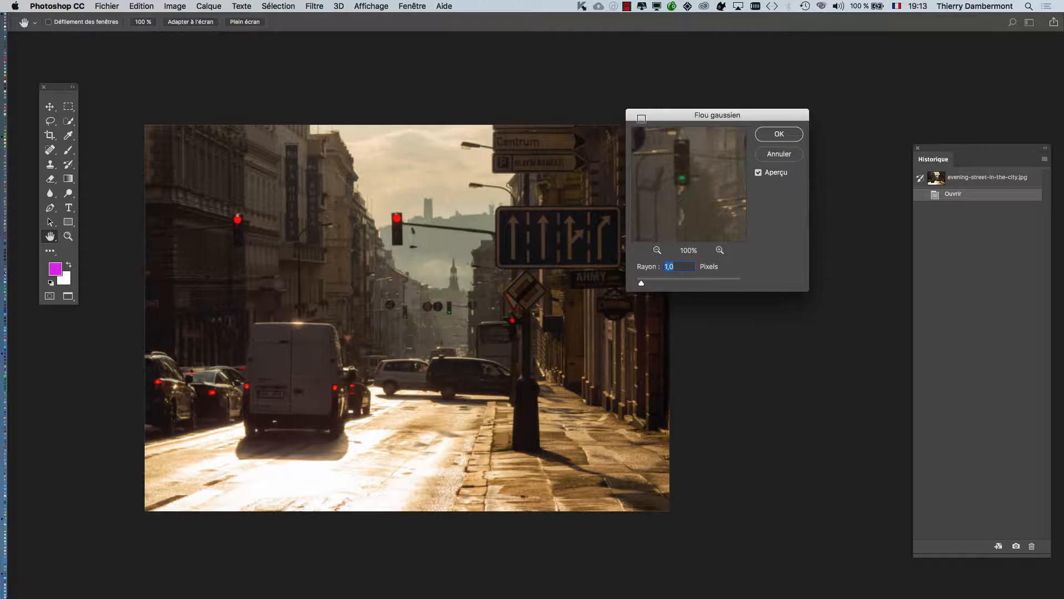
drag(665, 281, 687, 284)
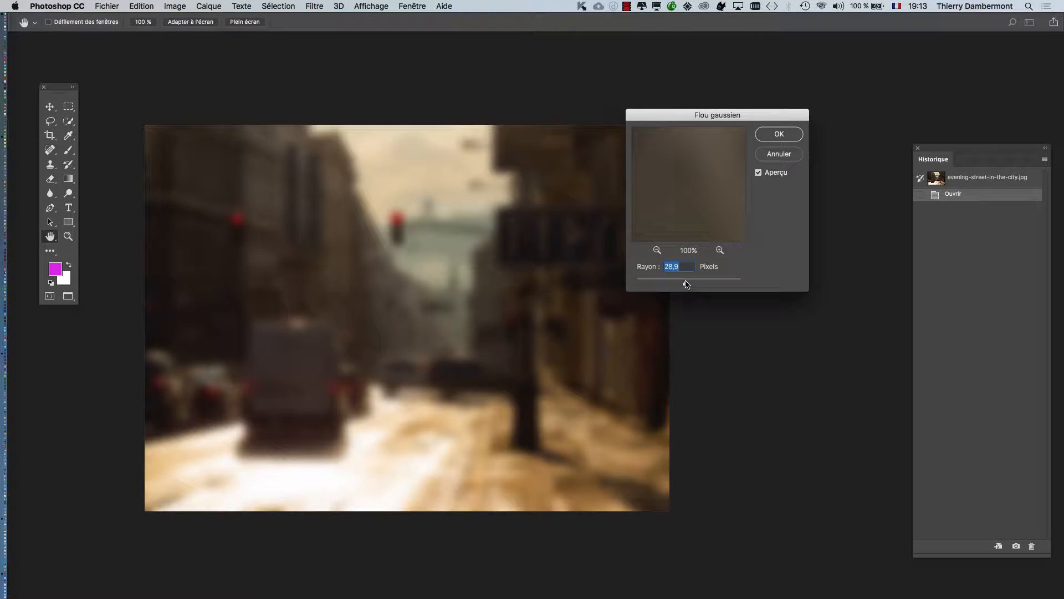
click(778, 135)
Step: Return the photo to the Ouvrir history state and make the Flou gaussien state the History Brush source
key(y)
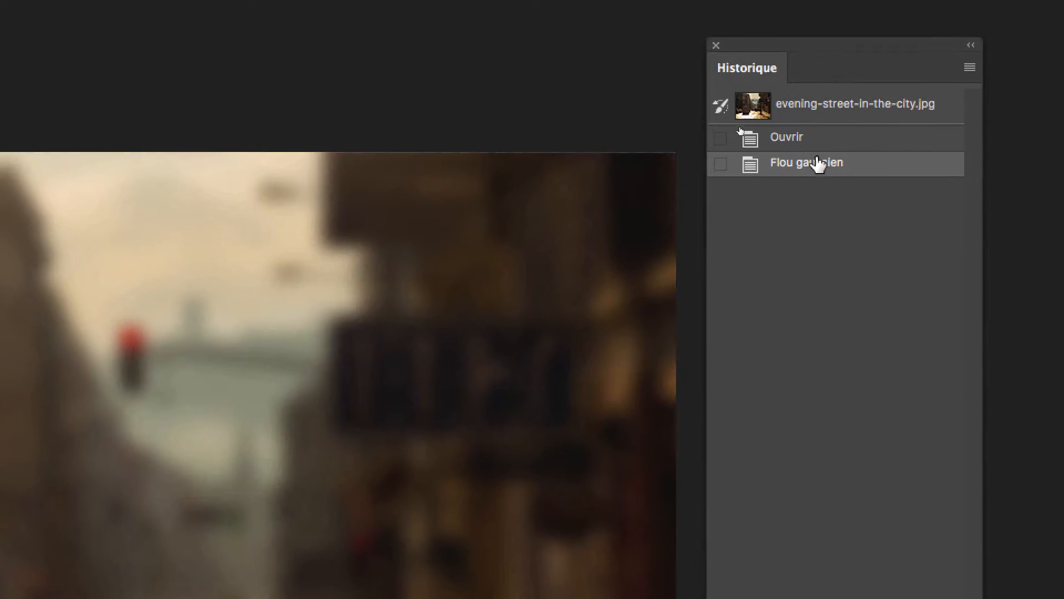
click(891, 158)
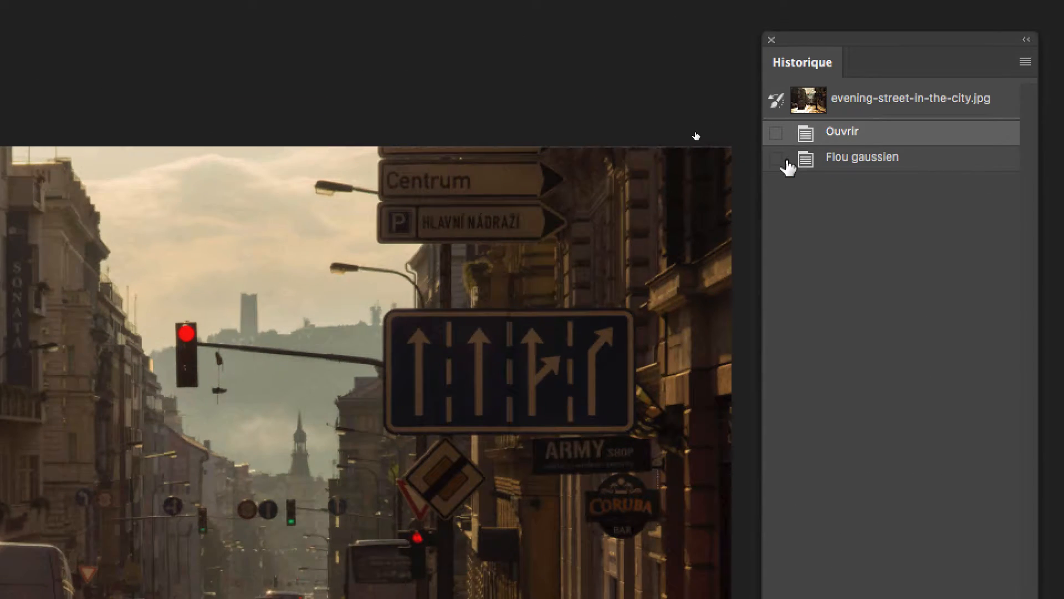
click(785, 160)
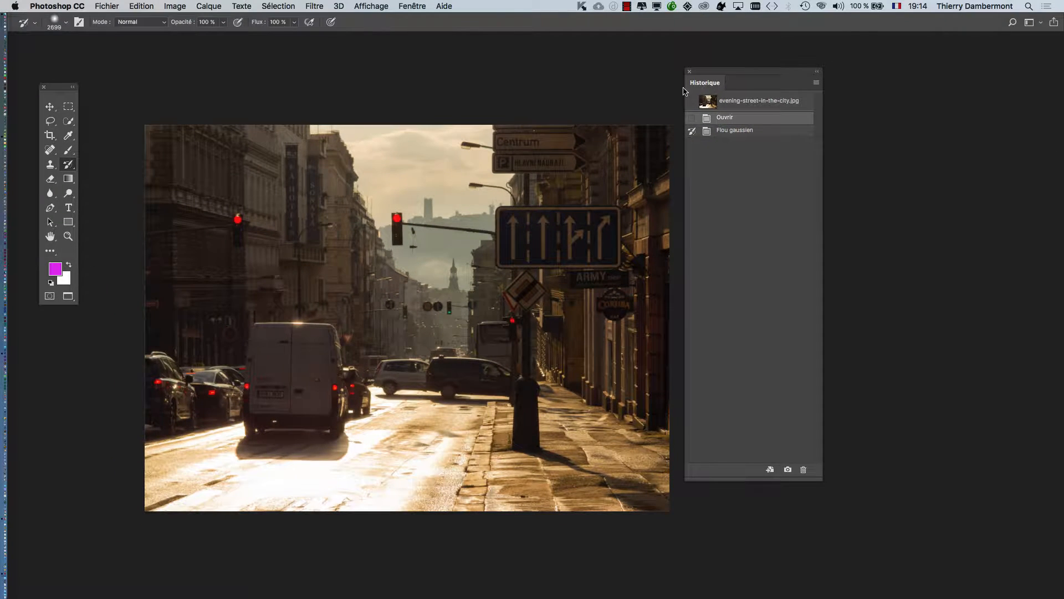
Step: Move the History panel clear of the photo and reduce the History Brush size to 2222
drag(712, 72, 910, 78)
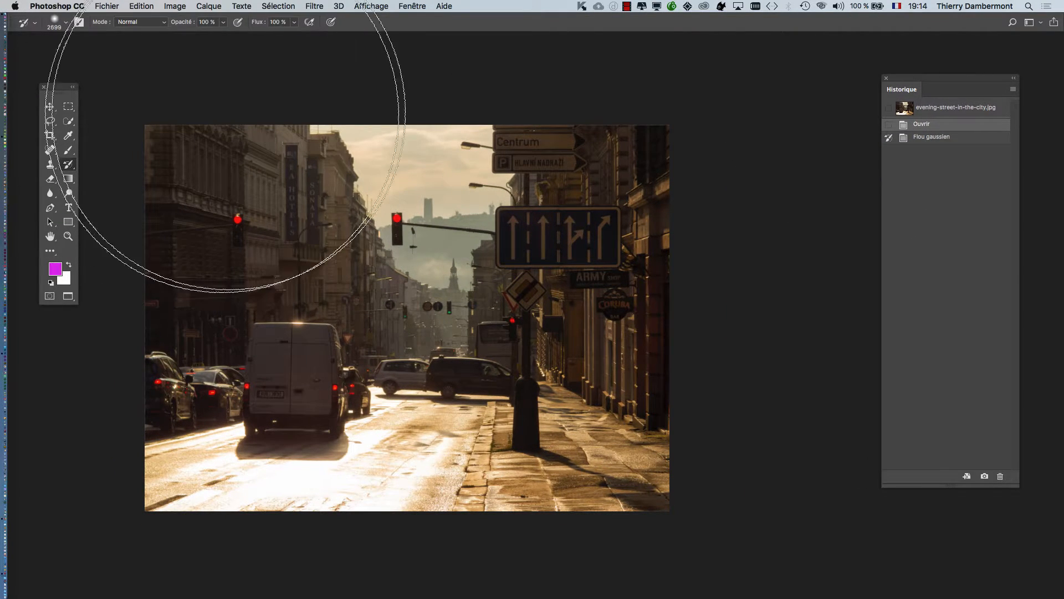
scroll(511, 318, down, 2)
drag(502, 310, 461, 316)
Step: Try painting the blur across the photo's top and bottom at full opacity, and go back to the Ouvrir history state
drag(266, 155, 778, 147)
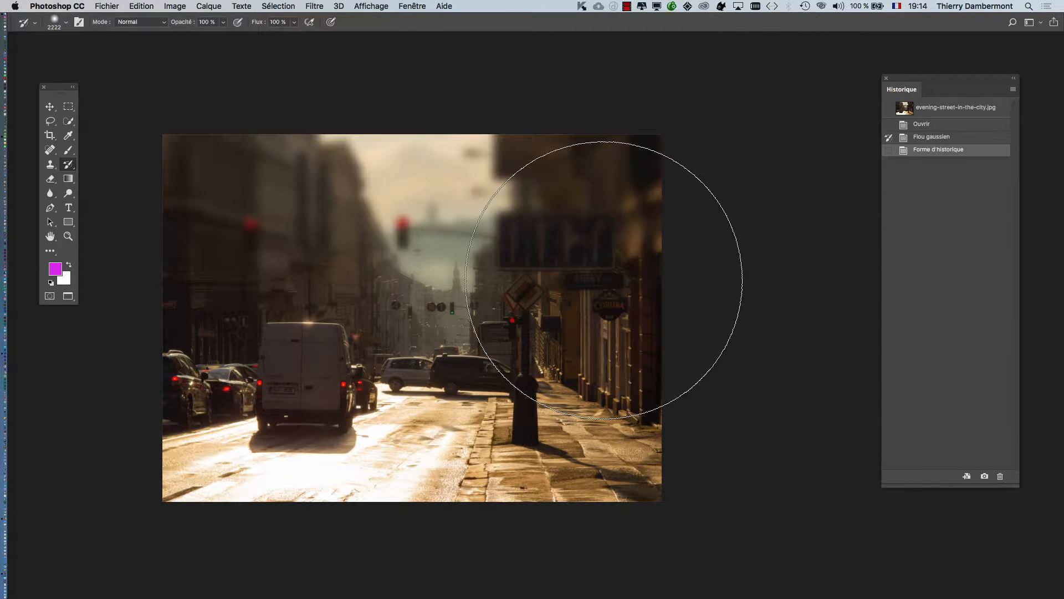
mouse_move(166, 558)
mouse_down()
mouse_move(236, 568)
mouse_move(747, 568)
mouse_up()
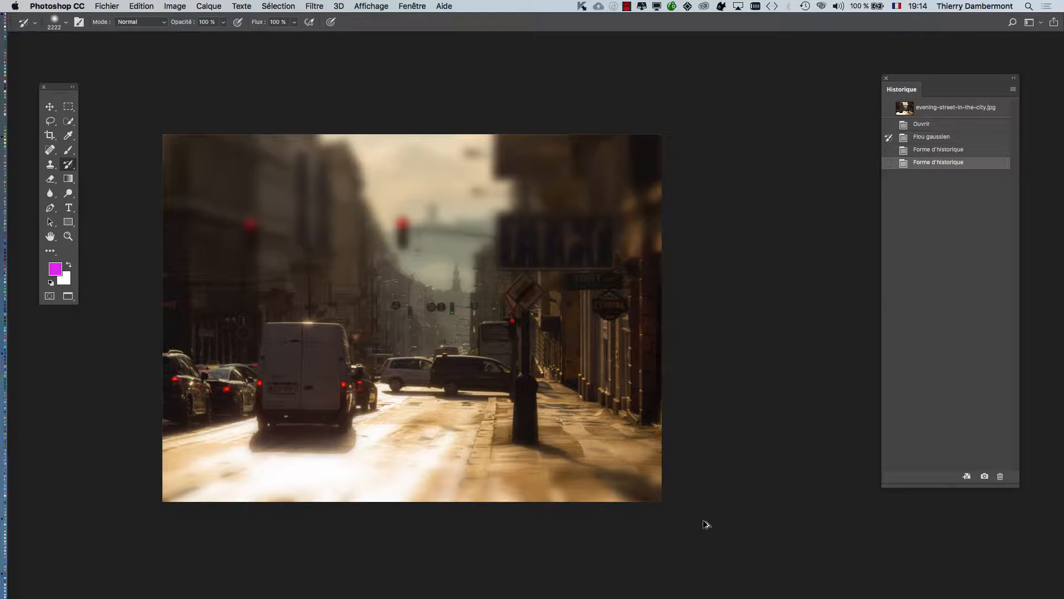
key(super+alt+z)
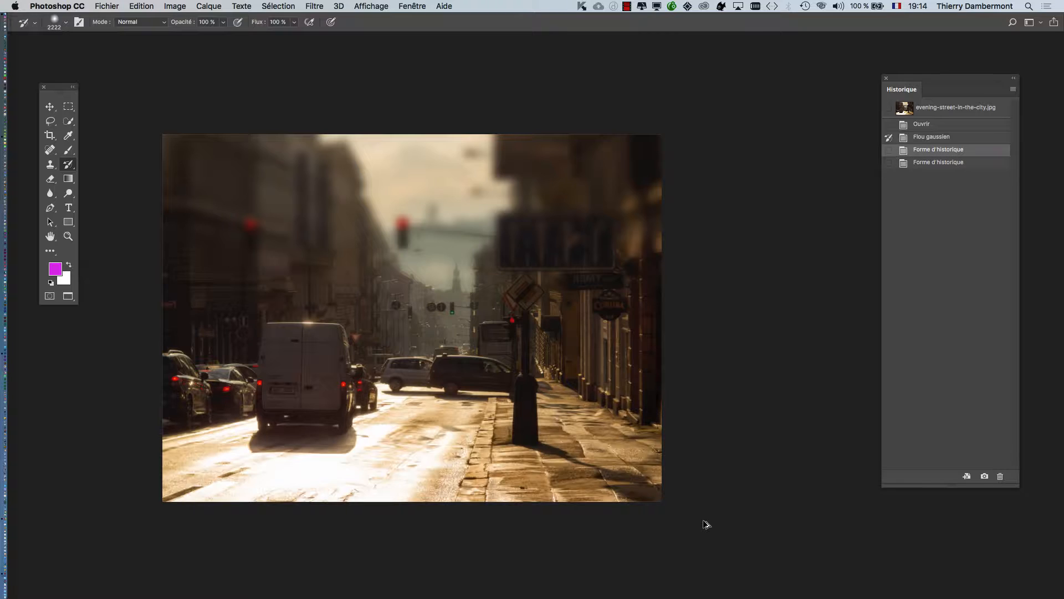
key(super+alt+z)
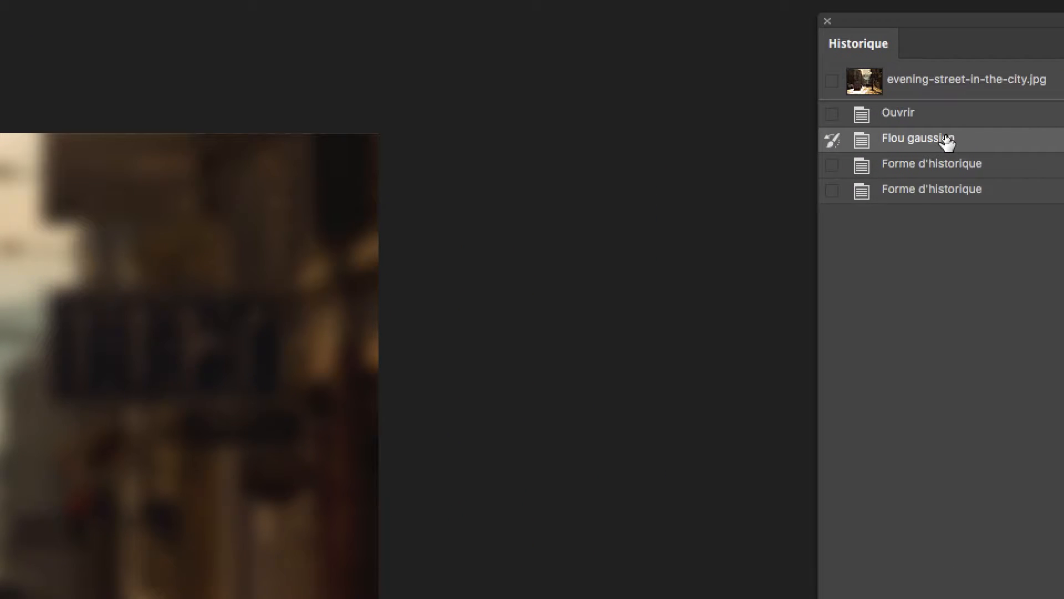
click(944, 115)
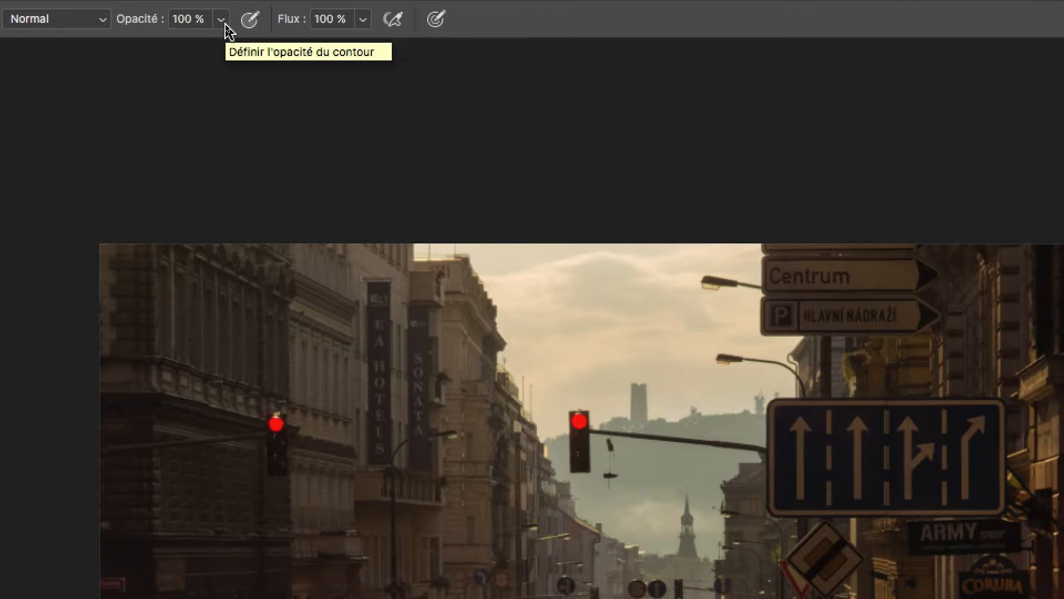
Step: Set the History Brush opacity to 61% and paint the blur in repeated strokes over the photo's top, side and bottom areas
click(221, 20)
click(179, 47)
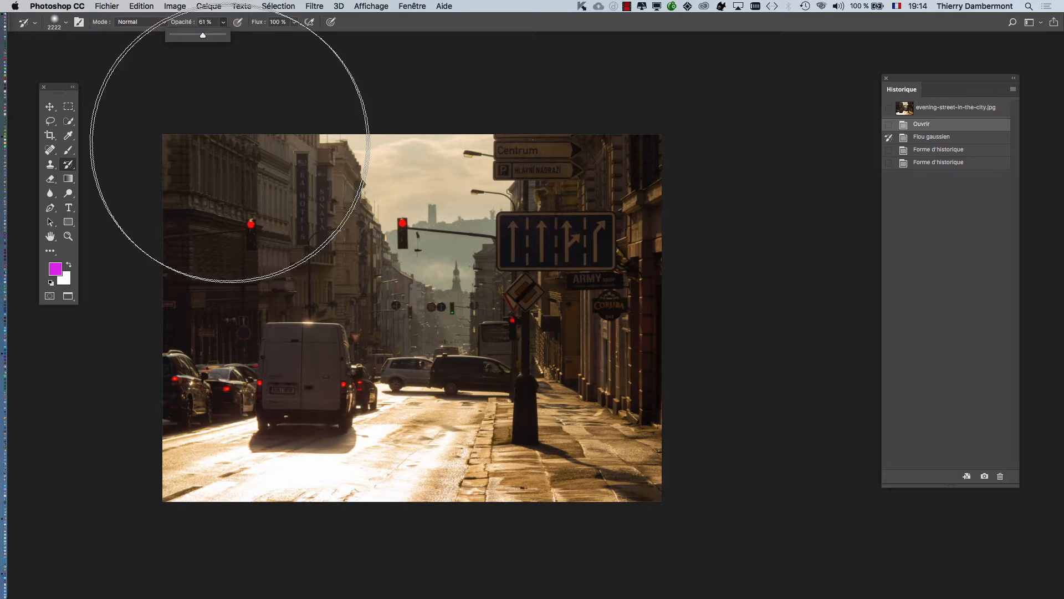
mouse_move(253, 287)
mouse_down()
mouse_move(347, 278)
mouse_move(1063, 274)
mouse_up()
drag(637, 158, 660, 158)
mouse_move(717, 492)
mouse_down()
mouse_move(56, 531)
mouse_move(128, 532)
mouse_up()
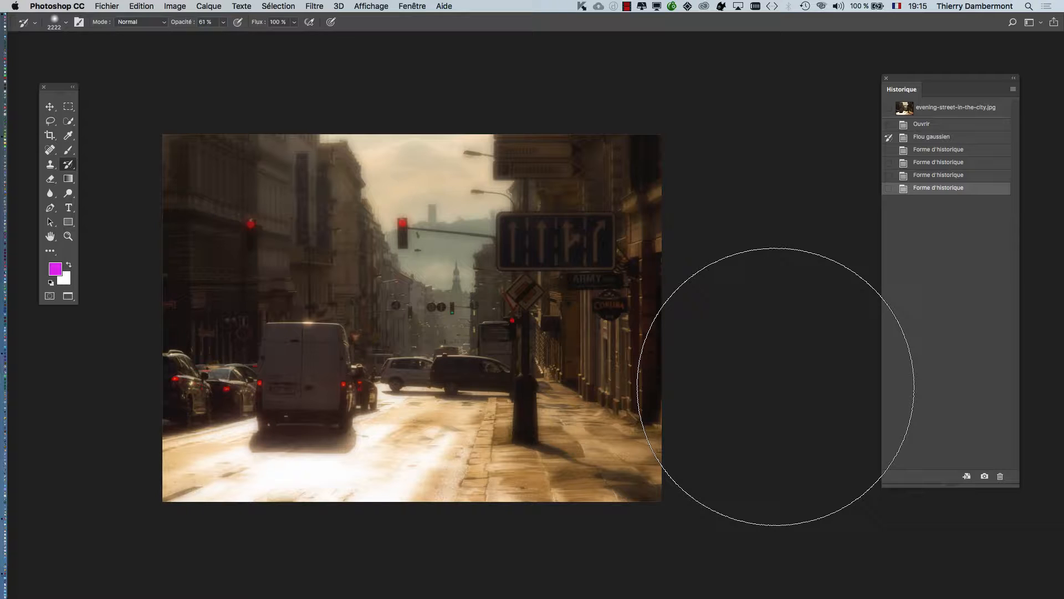
mouse_move(728, 246)
mouse_down()
mouse_move(651, 220)
mouse_move(257, 146)
mouse_up()
mouse_move(590, 317)
mouse_down()
mouse_move(645, 339)
mouse_move(722, 564)
mouse_move(699, 528)
mouse_move(372, 539)
mouse_move(217, 558)
mouse_move(237, 597)
mouse_up()
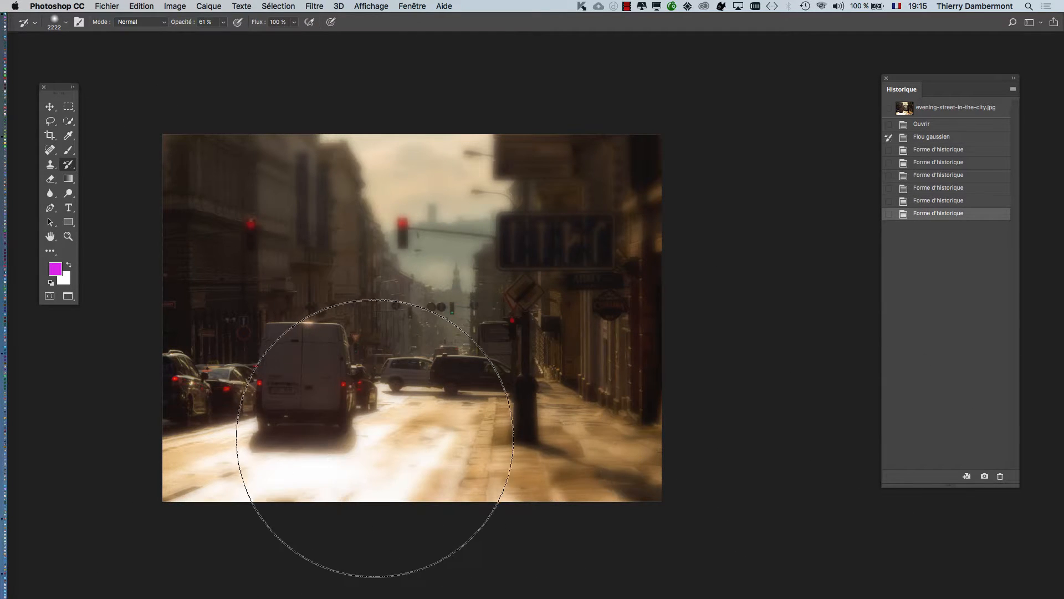
Step: Switch to the Move tool and save the photo in Photoshop format as evening-street-in-the-city-VS1.psd in the same folder
scroll(368, 446, up, 2)
drag(50, 86, 42, 82)
drag(462, 368, 514, 352)
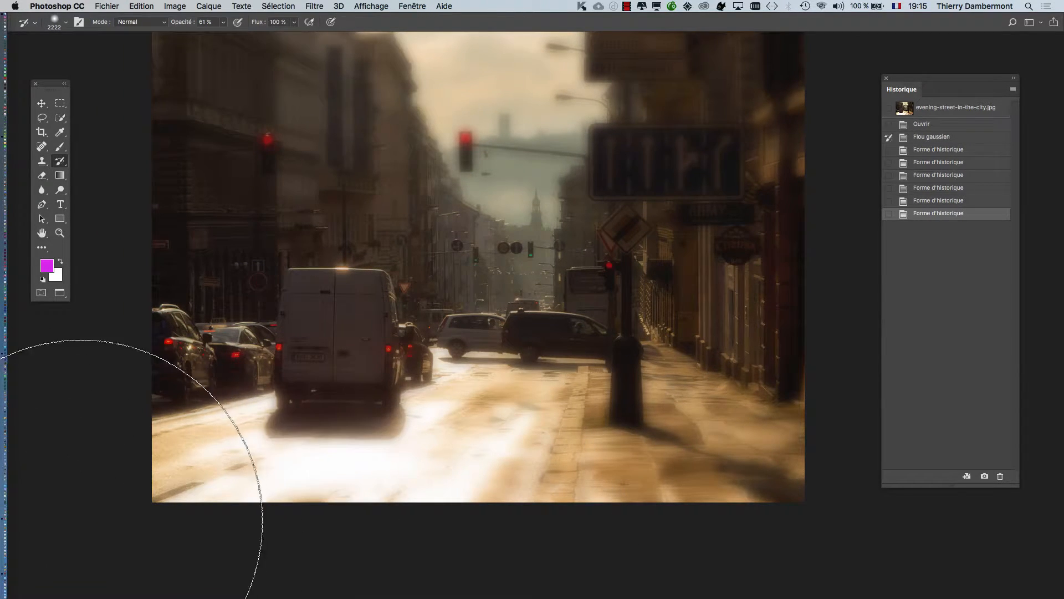
click(43, 103)
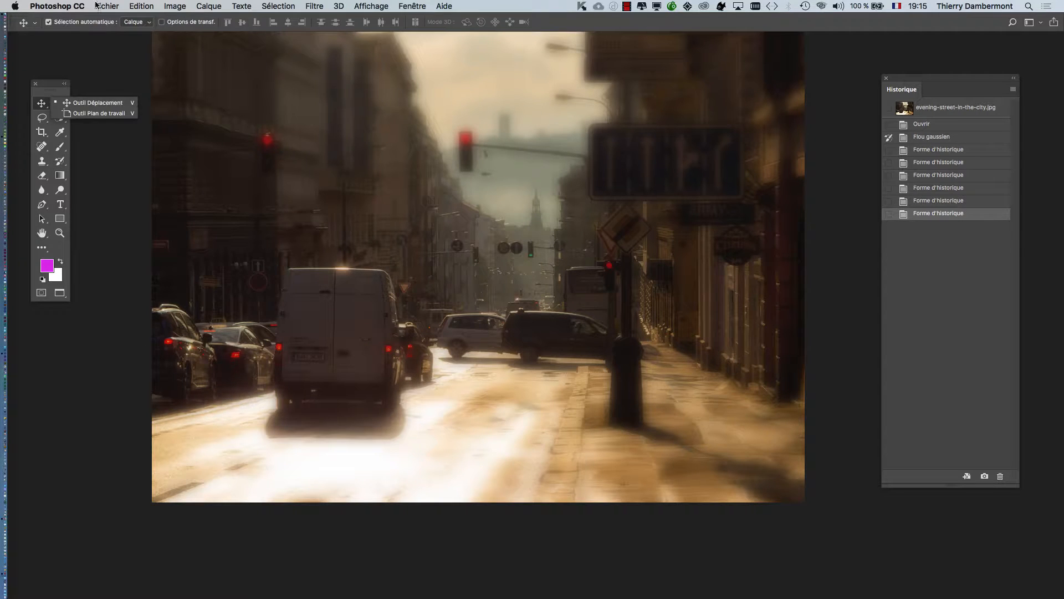
click(106, 6)
click(128, 117)
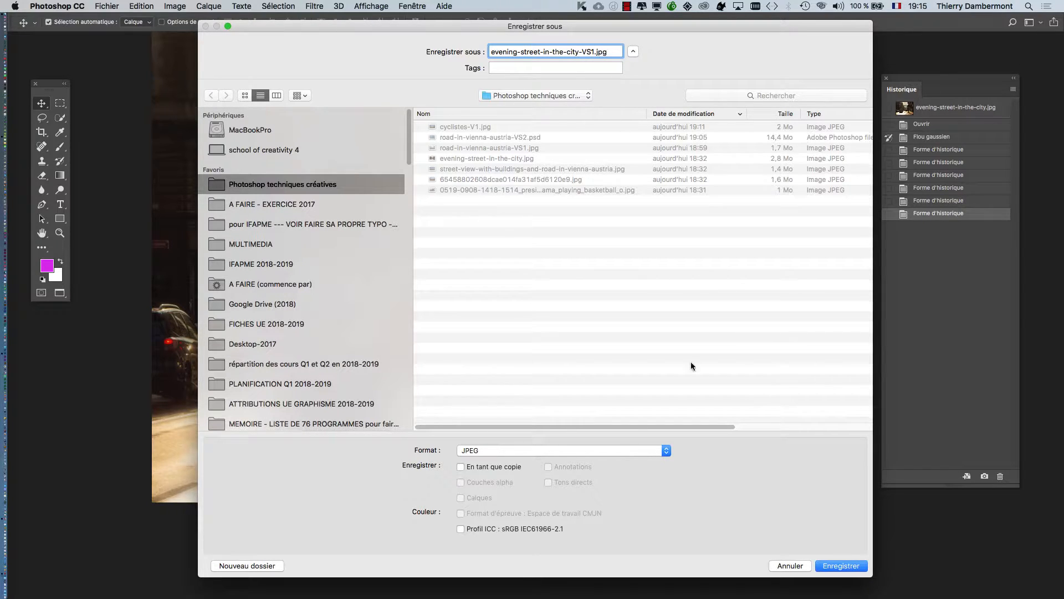
click(503, 450)
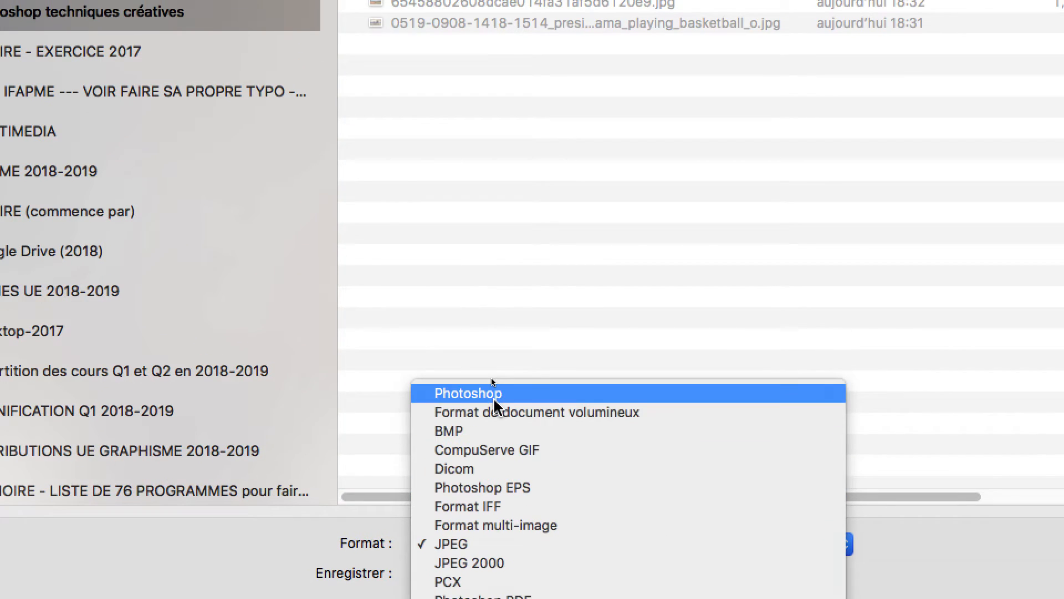
click(488, 302)
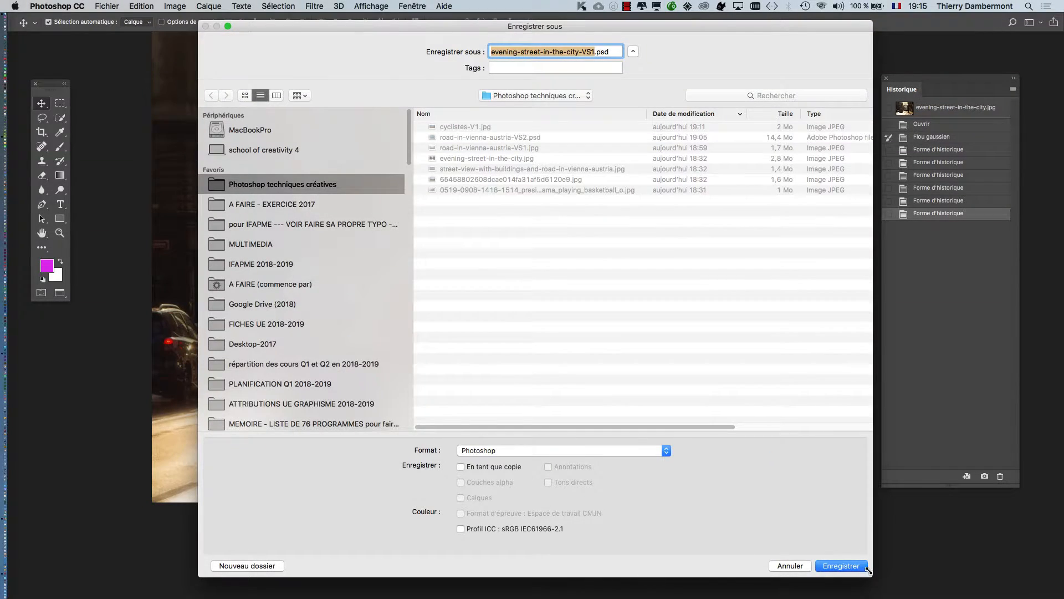
click(865, 567)
Step: Apply a Hue/Saturation adjustment to the whole photo with the hue set to -153
scroll(624, 408, down, 1)
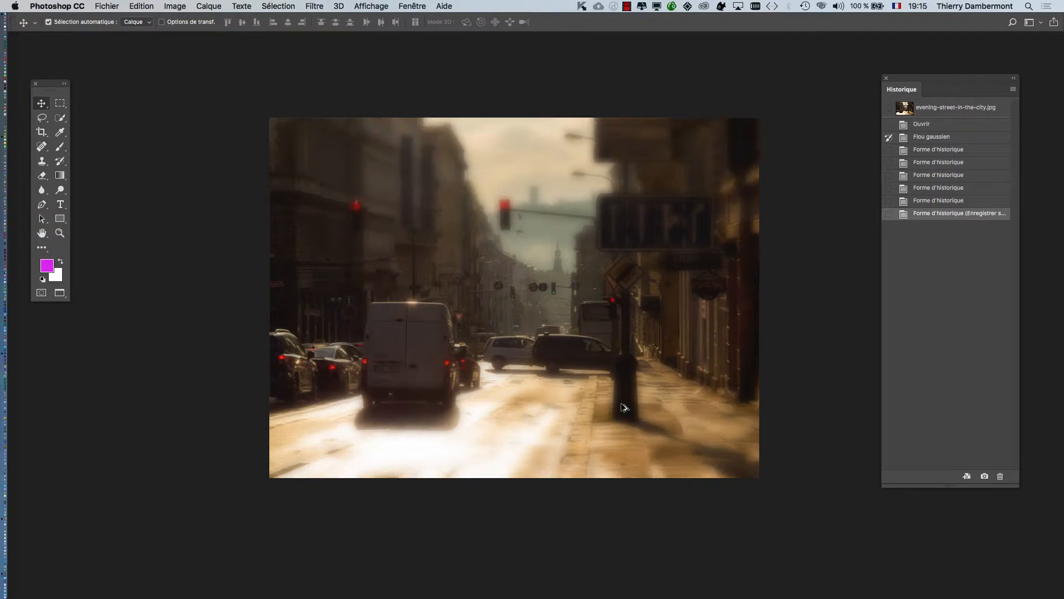
drag(325, 281, 275, 300)
click(313, 5)
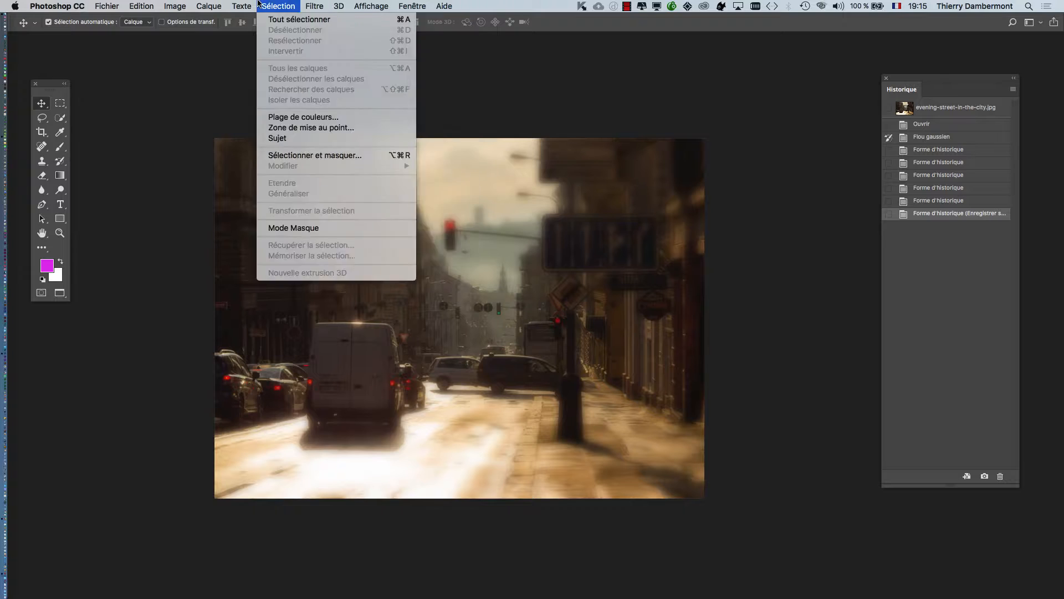
mouse_move(185, 39)
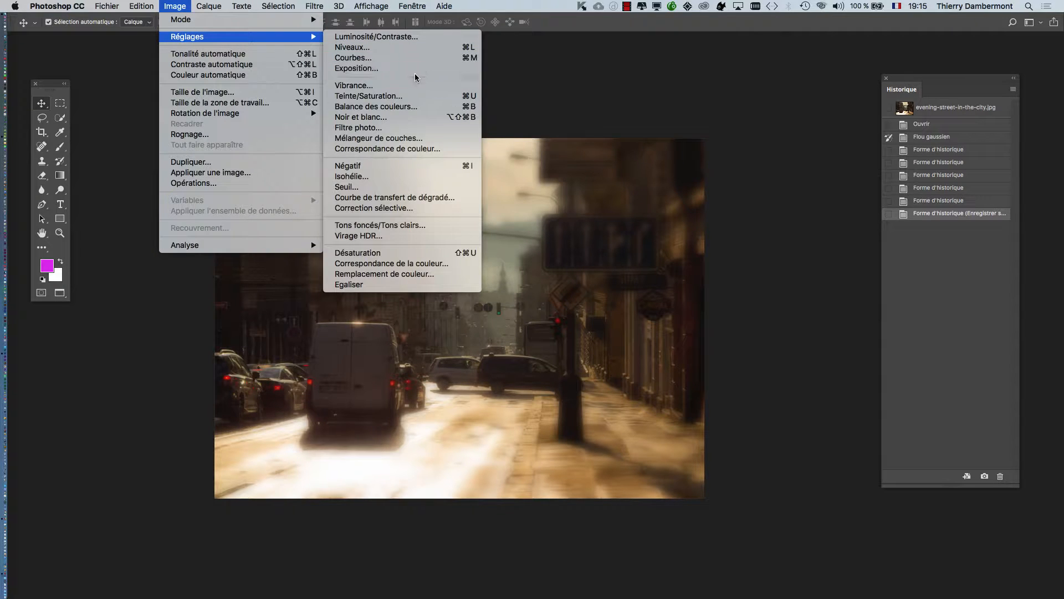
click(368, 96)
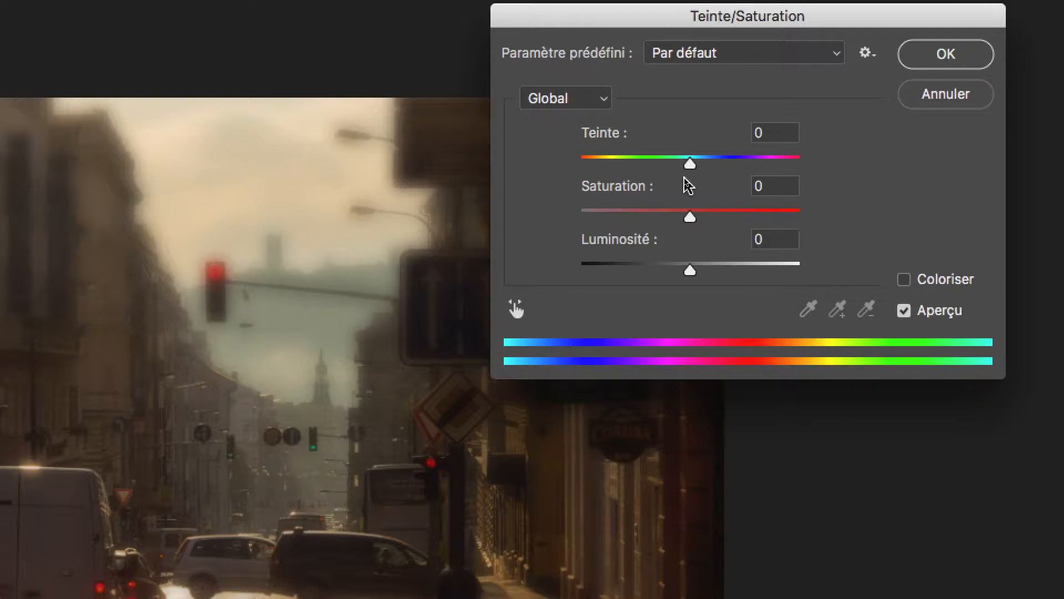
mouse_move(690, 163)
mouse_down()
mouse_move(600, 163)
mouse_move(642, 173)
mouse_move(656, 154)
mouse_move(614, 182)
mouse_move(679, 179)
mouse_move(693, 156)
mouse_move(675, 161)
mouse_up()
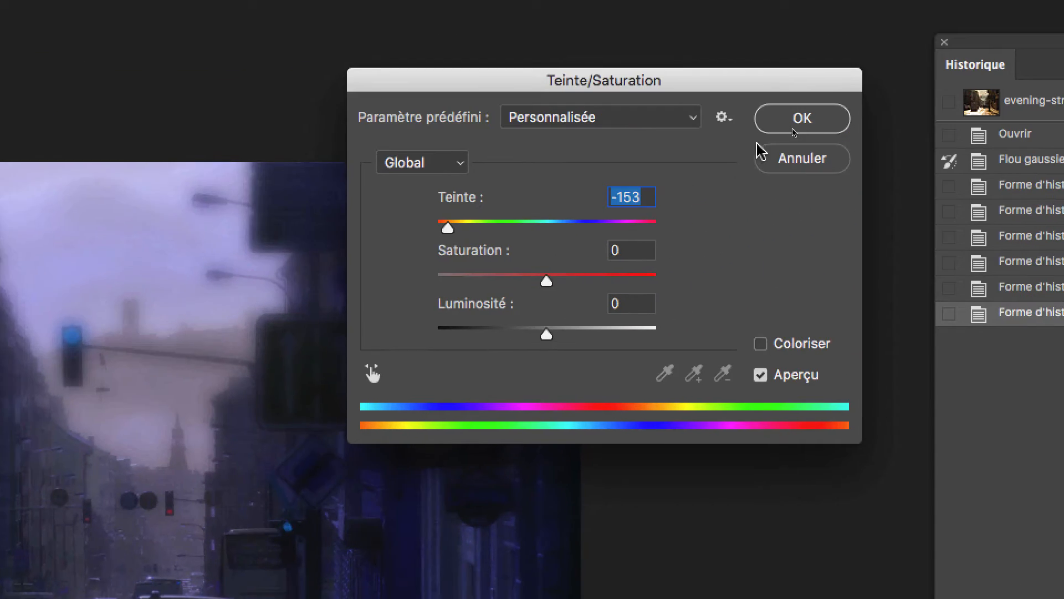
click(783, 123)
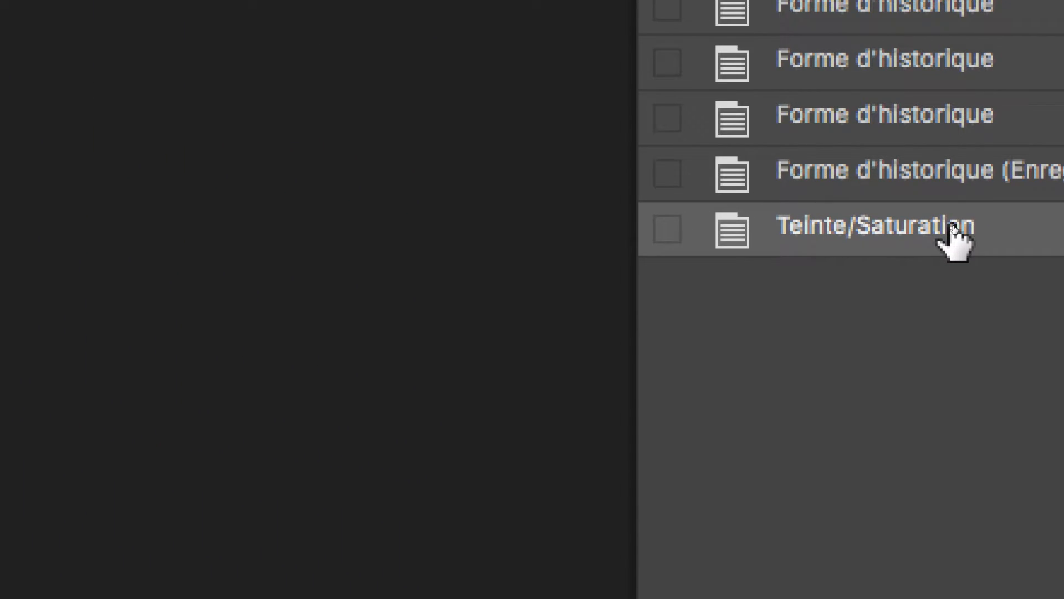
Step: Make the last Forme d'historique state before Teinte/Saturation the history source and activate the History Brush
click(667, 175)
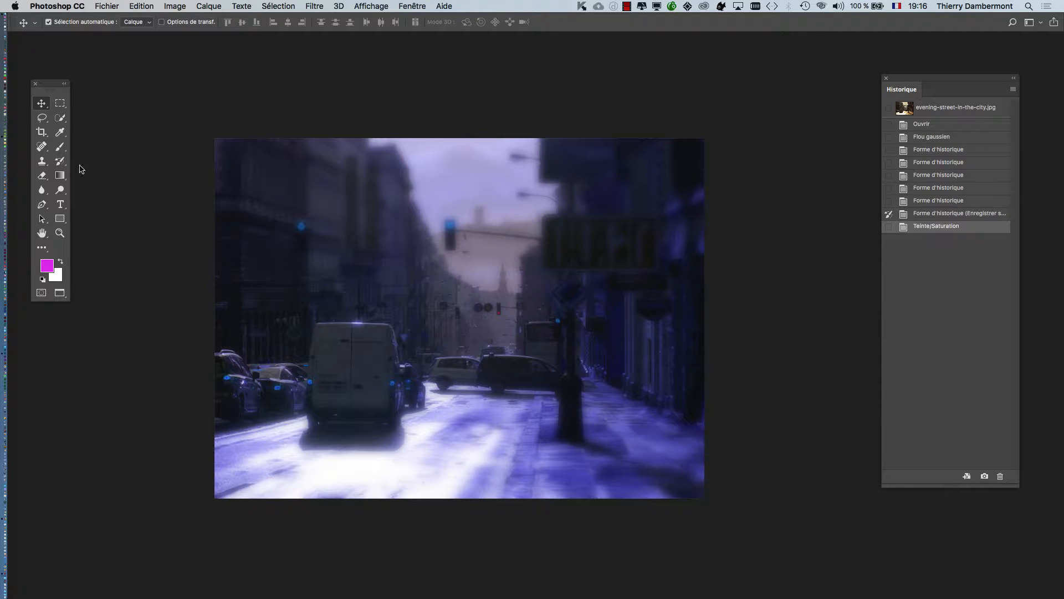
click(64, 167)
click(105, 160)
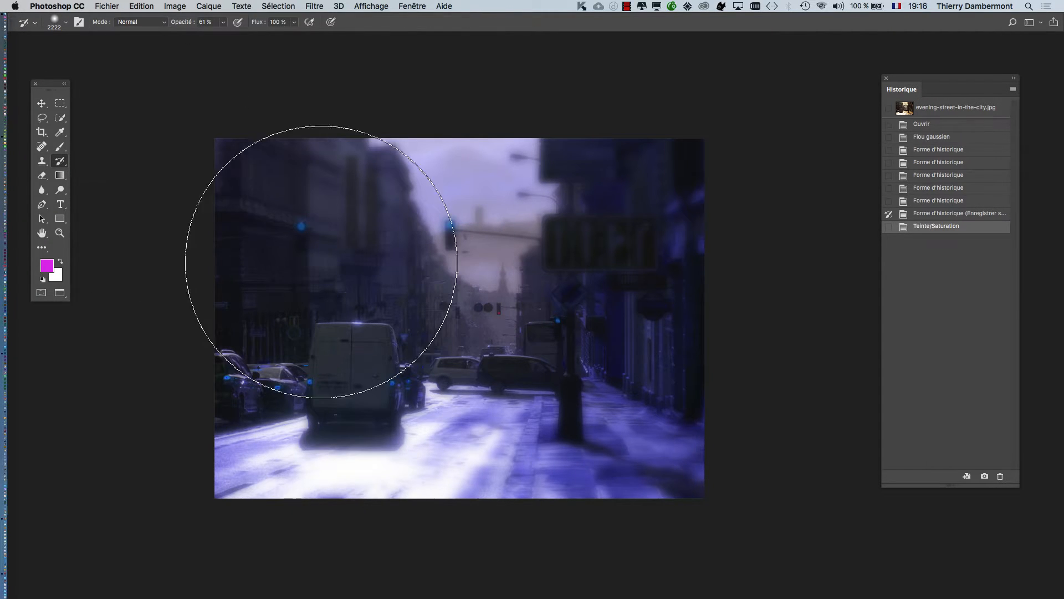
Step: Set the History Brush to 100% opacity and size 1519, and paint the warm colours back across the vehicles, street and road signs
drag(328, 309, 613, 308)
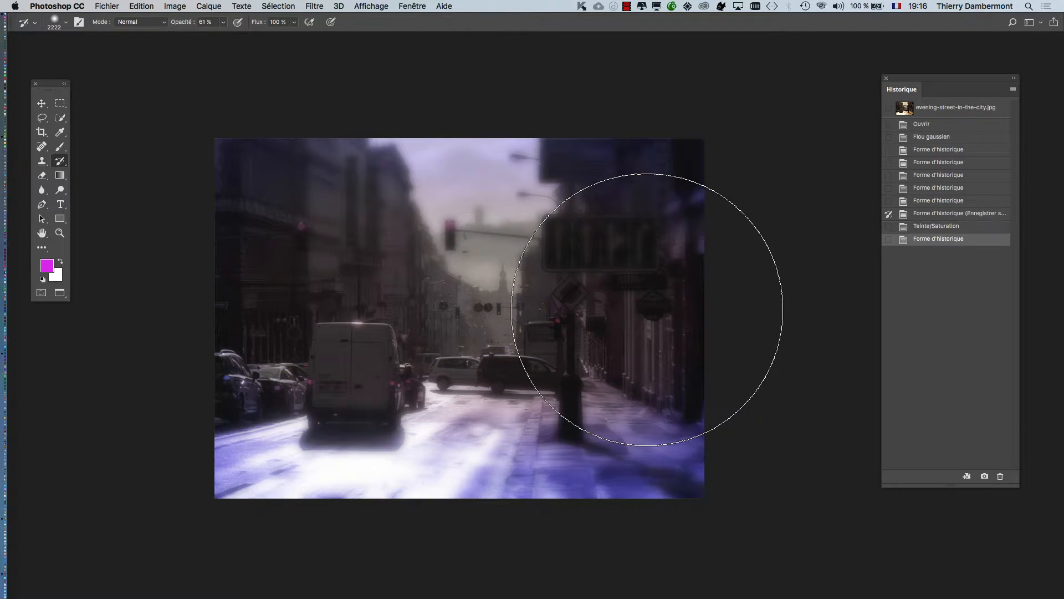
key(super+z)
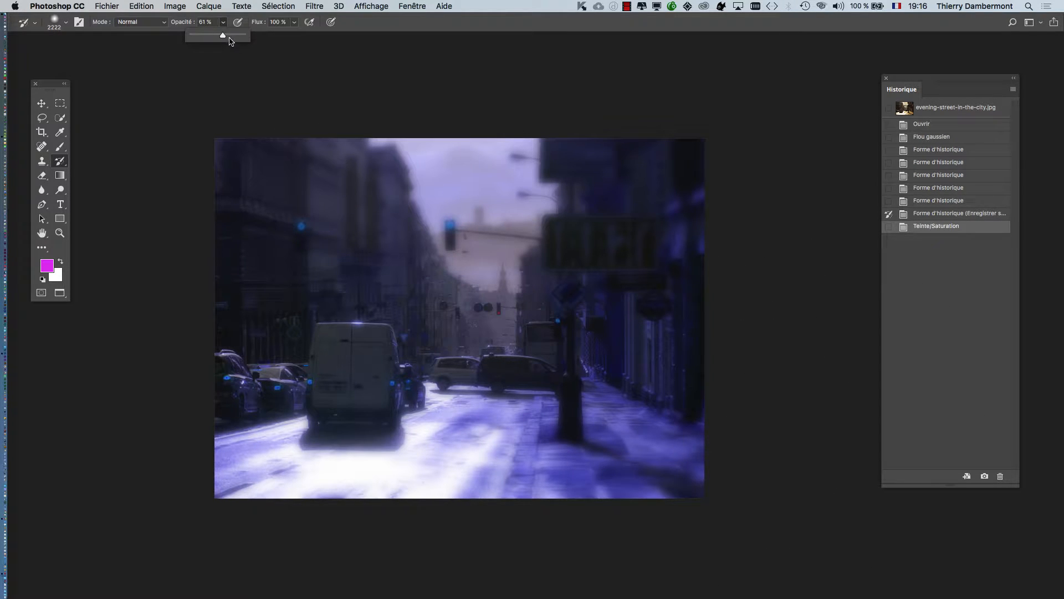
mouse_move(478, 438)
mouse_down()
mouse_move(502, 437)
mouse_move(395, 438)
mouse_up()
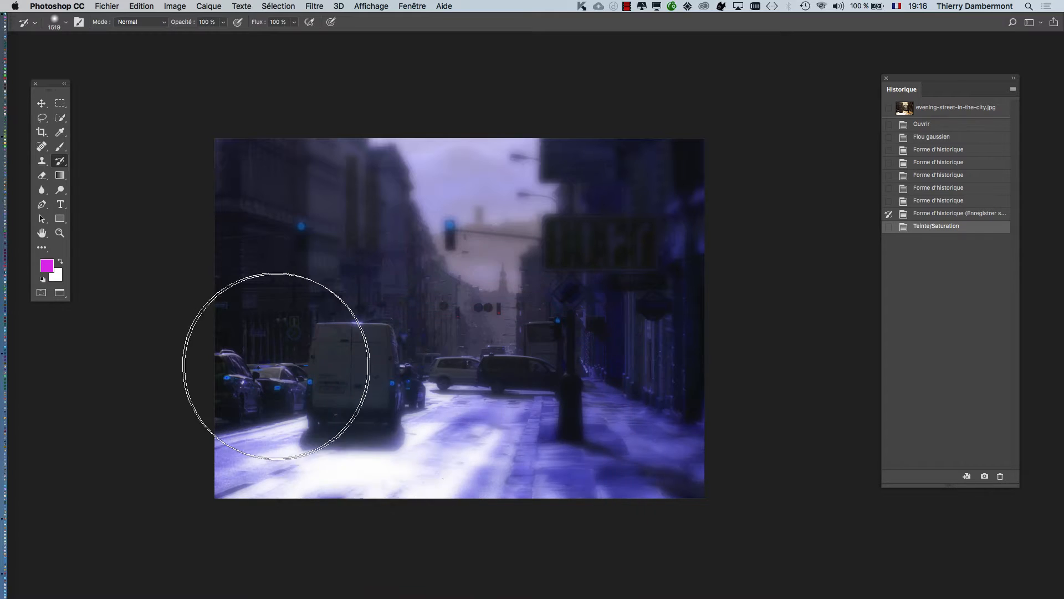
mouse_move(255, 353)
mouse_down()
mouse_move(717, 352)
mouse_move(369, 348)
mouse_move(272, 308)
mouse_move(702, 301)
mouse_move(755, 341)
mouse_up()
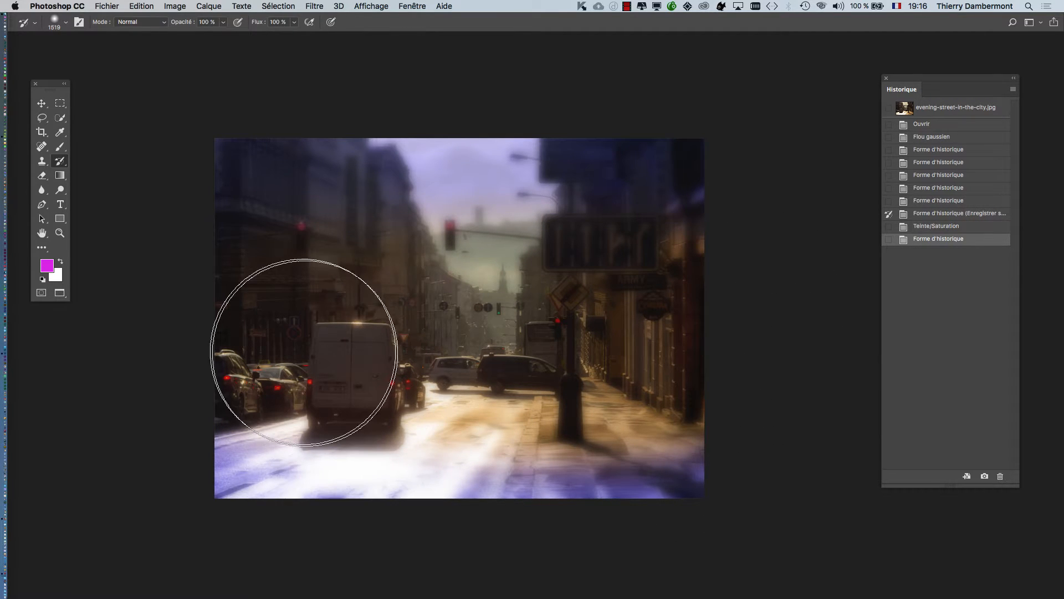
drag(264, 363, 326, 526)
mouse_move(541, 249)
mouse_down()
mouse_move(629, 267)
mouse_move(640, 313)
mouse_up()
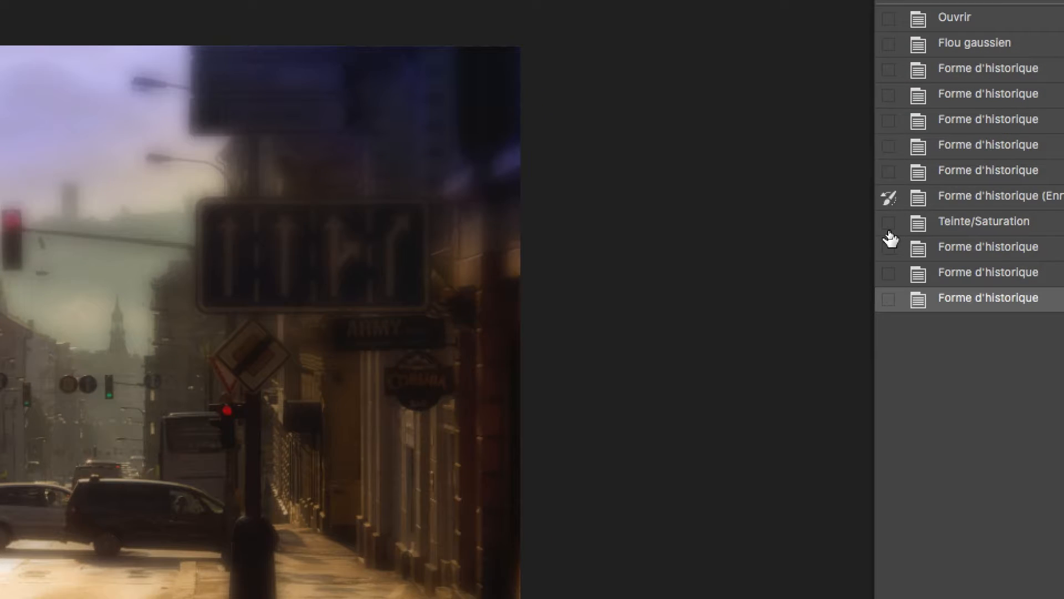
Step: Make the Teinte/Saturation state the history source and paint its blue tones over the photo's outer areas with the brush at size 1883
click(889, 231)
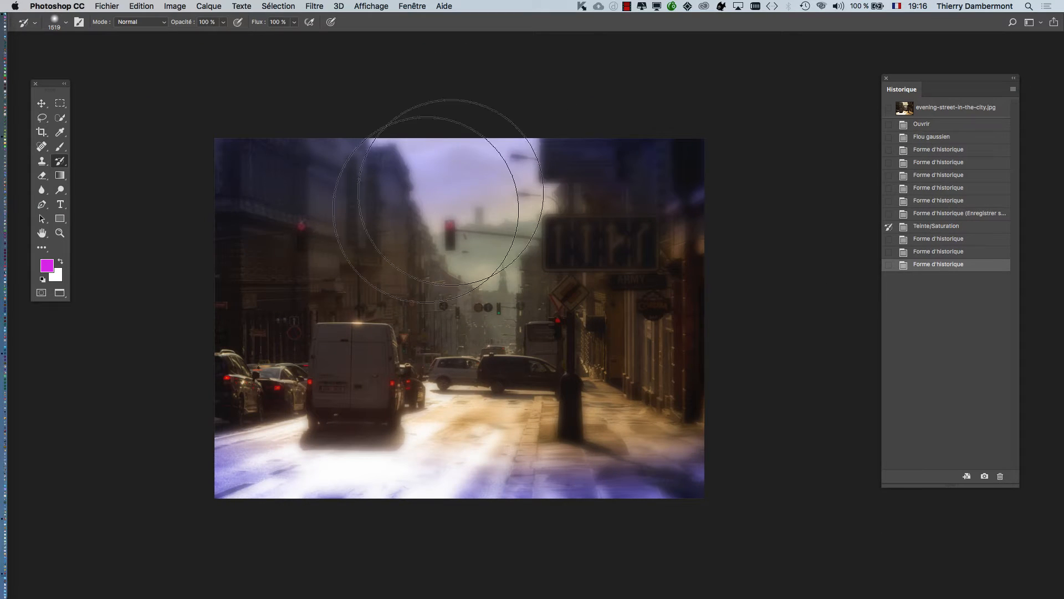
mouse_move(28, 356)
mouse_down()
mouse_move(65, 355)
mouse_move(64, 338)
mouse_up()
mouse_move(210, 239)
mouse_down()
mouse_move(147, 295)
mouse_move(149, 426)
mouse_move(183, 471)
mouse_up()
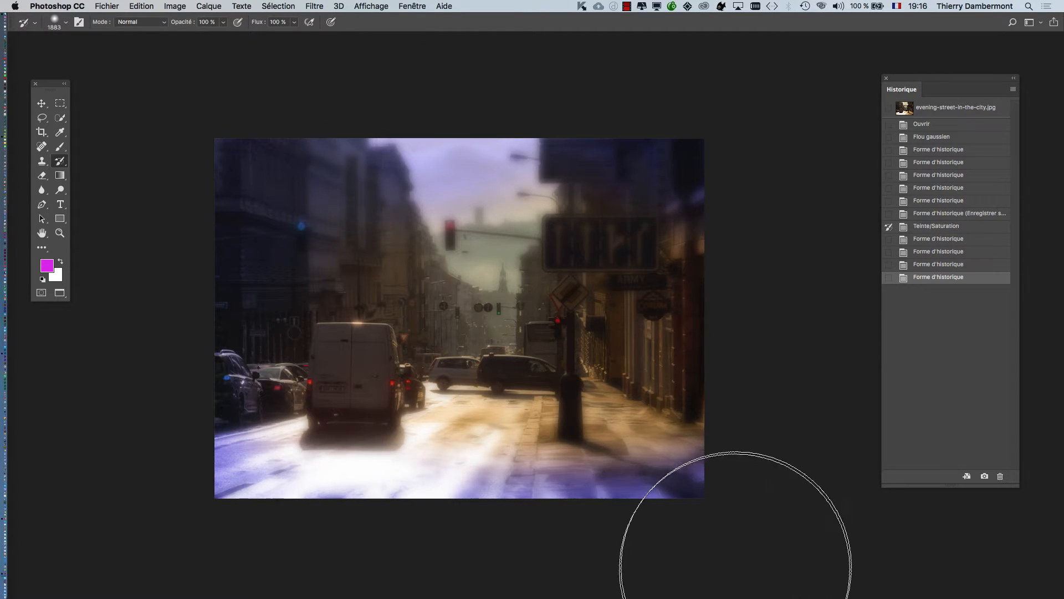
mouse_move(737, 190)
mouse_down()
mouse_move(541, 594)
mouse_move(546, 357)
mouse_up()
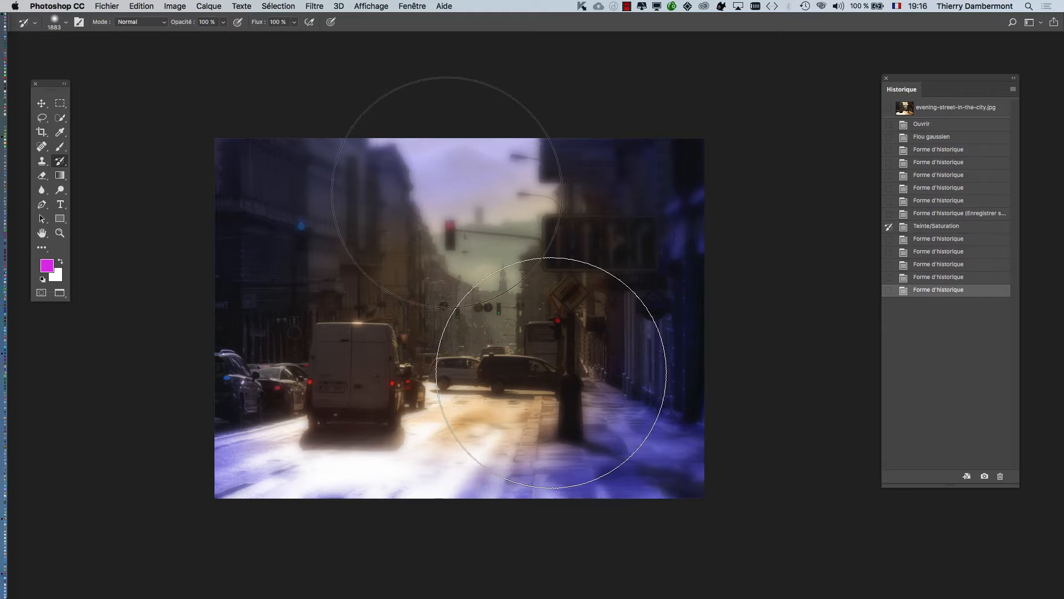
click(223, 22)
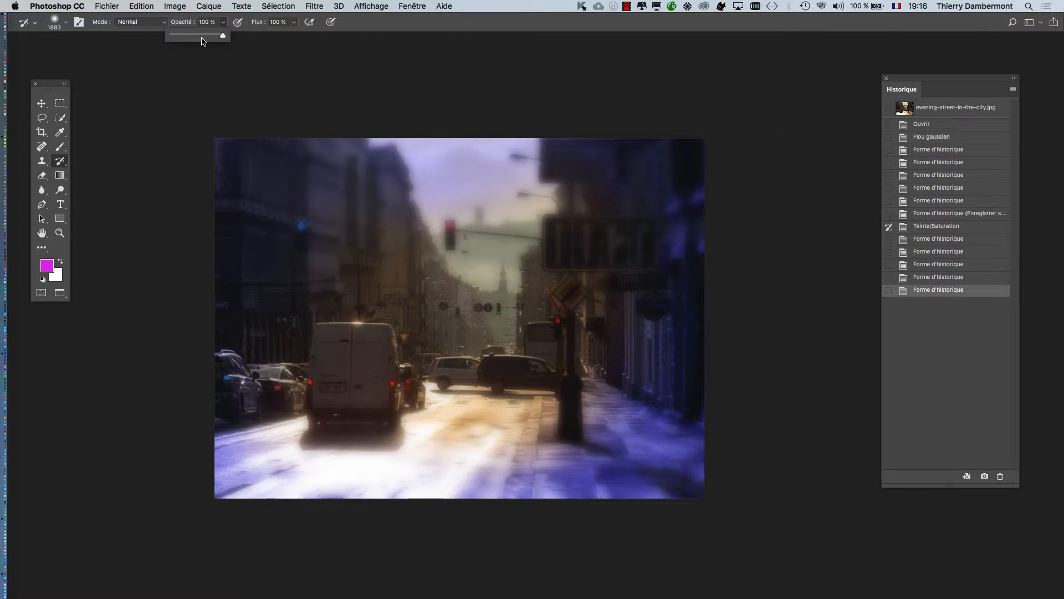
mouse_move(604, 219)
mouse_down()
mouse_move(646, 309)
mouse_move(427, 511)
mouse_move(404, 511)
mouse_move(396, 540)
mouse_up()
Step: Make the last Forme d'historique state before Teinte/Saturation the history source and paint warm colours over the van and the street's centre
click(889, 214)
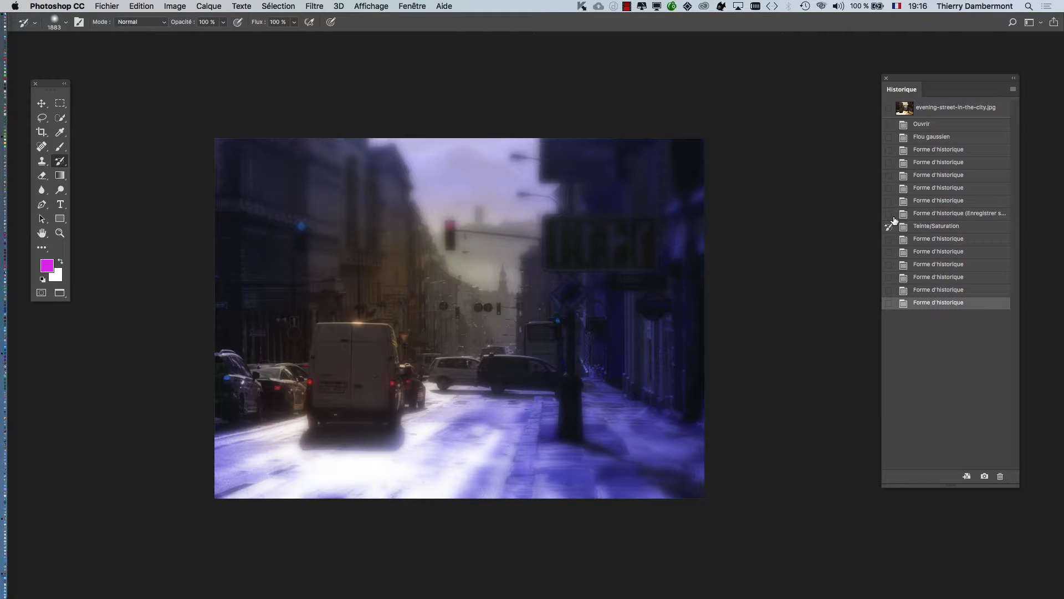
mouse_move(345, 328)
mouse_down()
mouse_move(430, 318)
mouse_move(511, 341)
mouse_move(505, 377)
mouse_up()
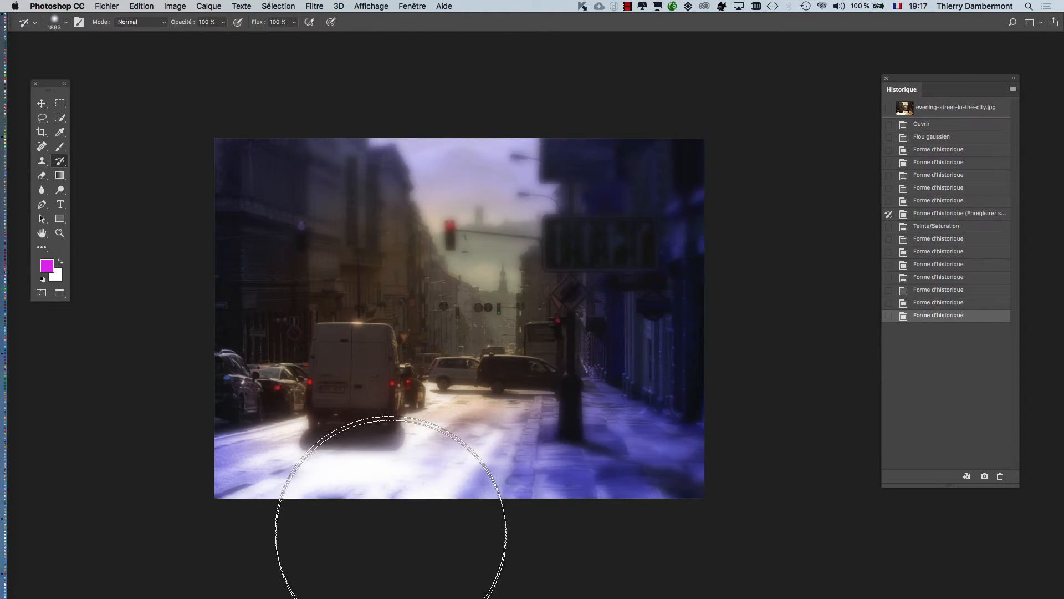
key(super+plus)
scroll(390, 529, up, 3)
scroll(471, 521, down, 2)
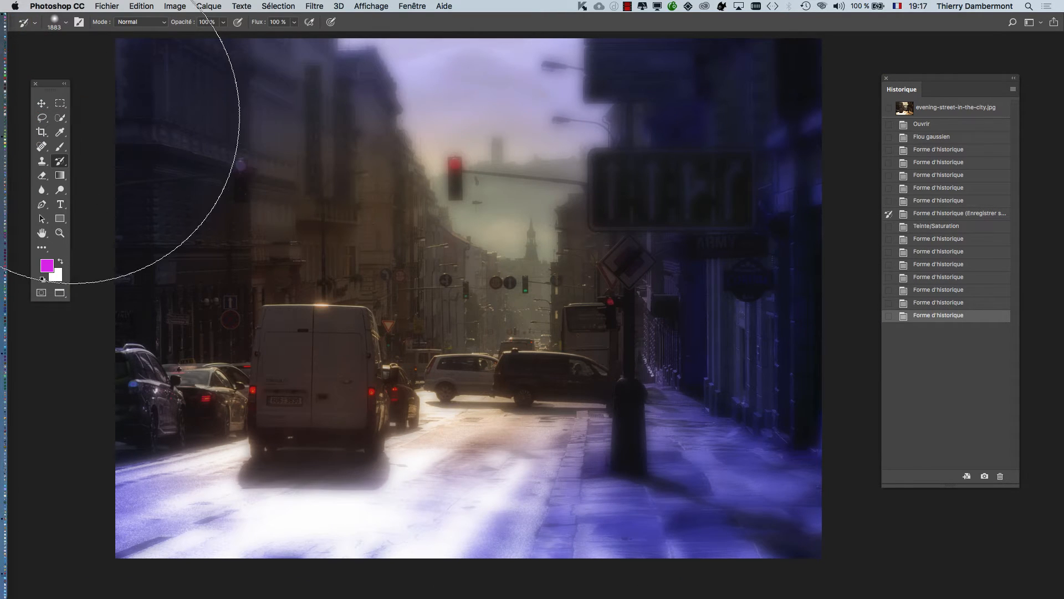
Step: Switch to the Move tool and reposition the toolbox, the photo and the History panel so the photo is unobstructed
click(49, 103)
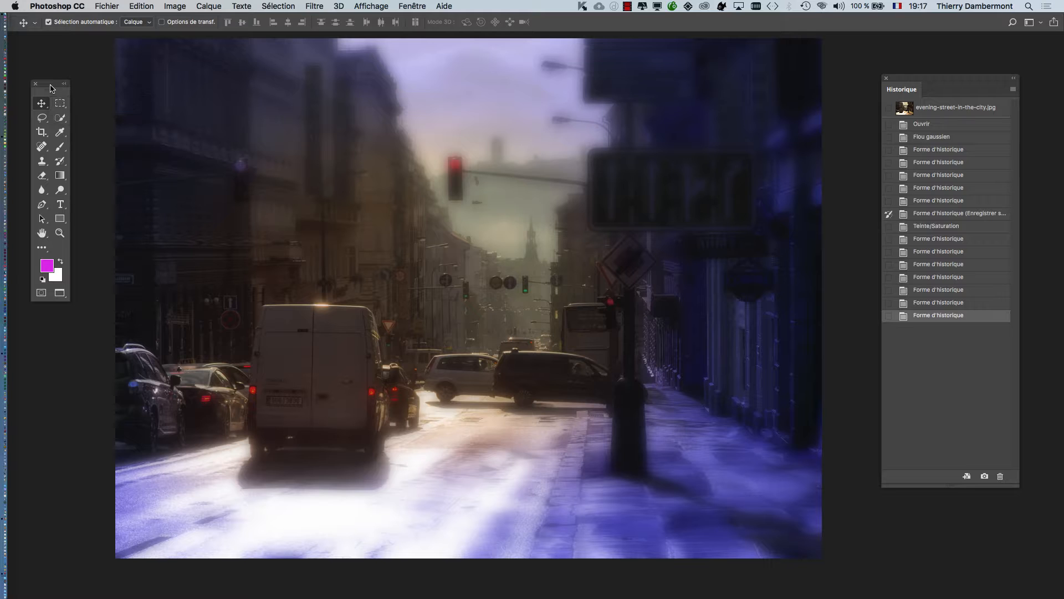
drag(52, 83, 56, 67)
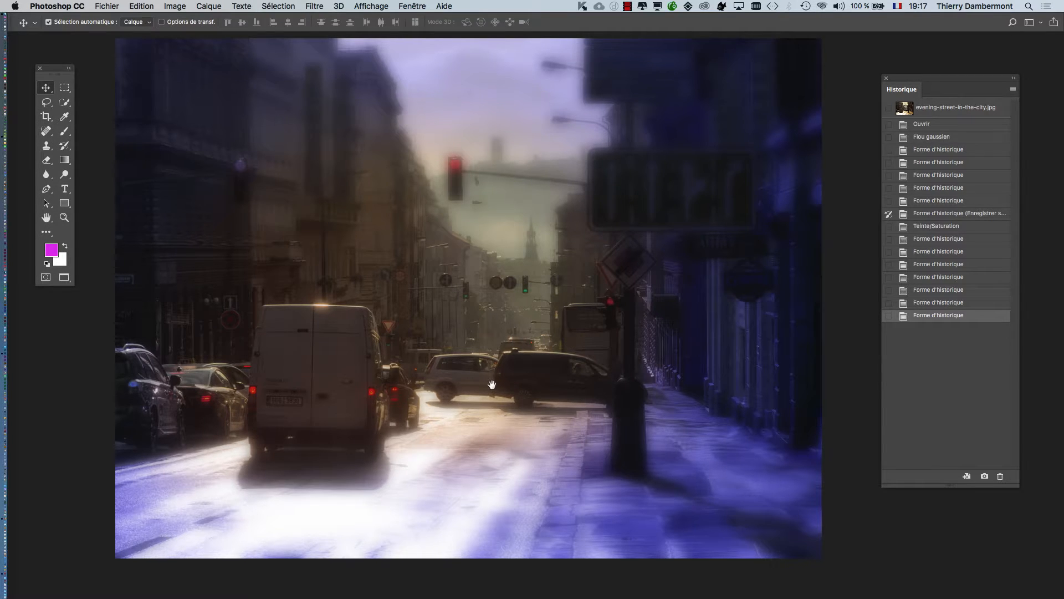
drag(492, 384, 465, 395)
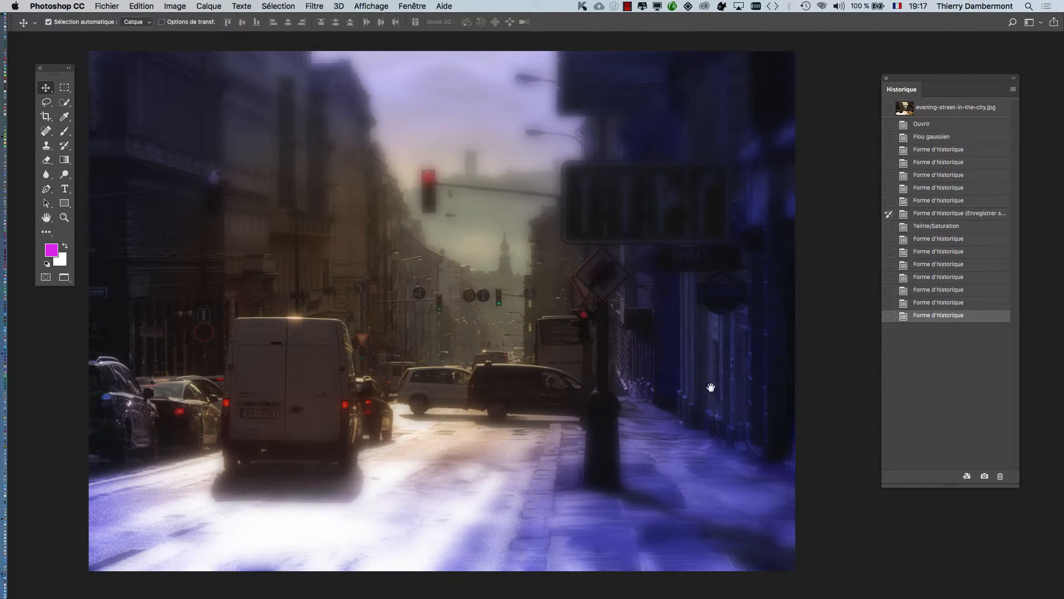
drag(917, 70, 936, 72)
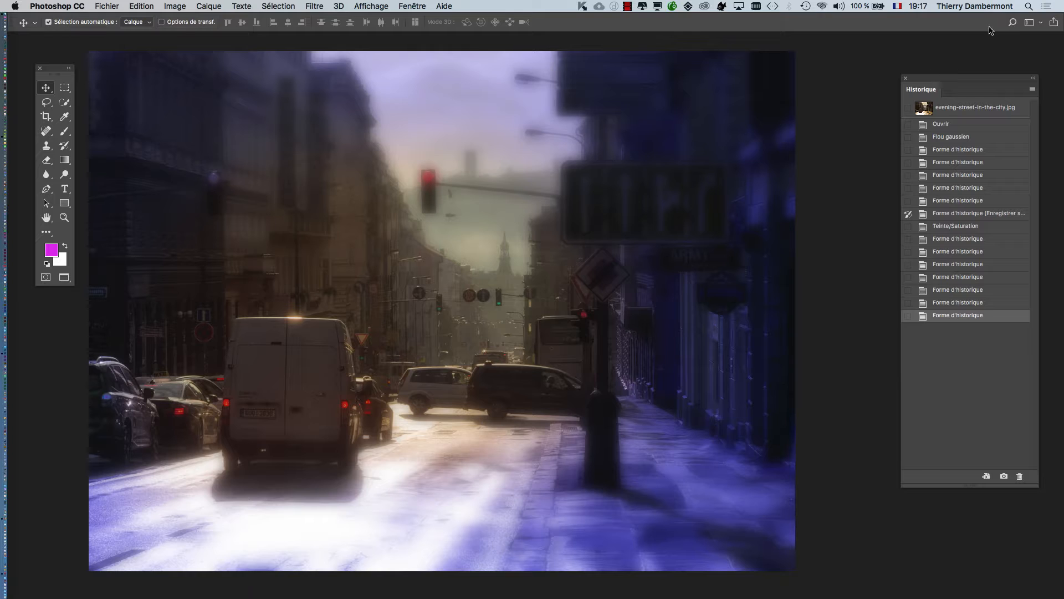
Step: Save the photo as a new version named evening-street-in-the-city-VS2.psd in Photoshop format in the same folder
click(111, 6)
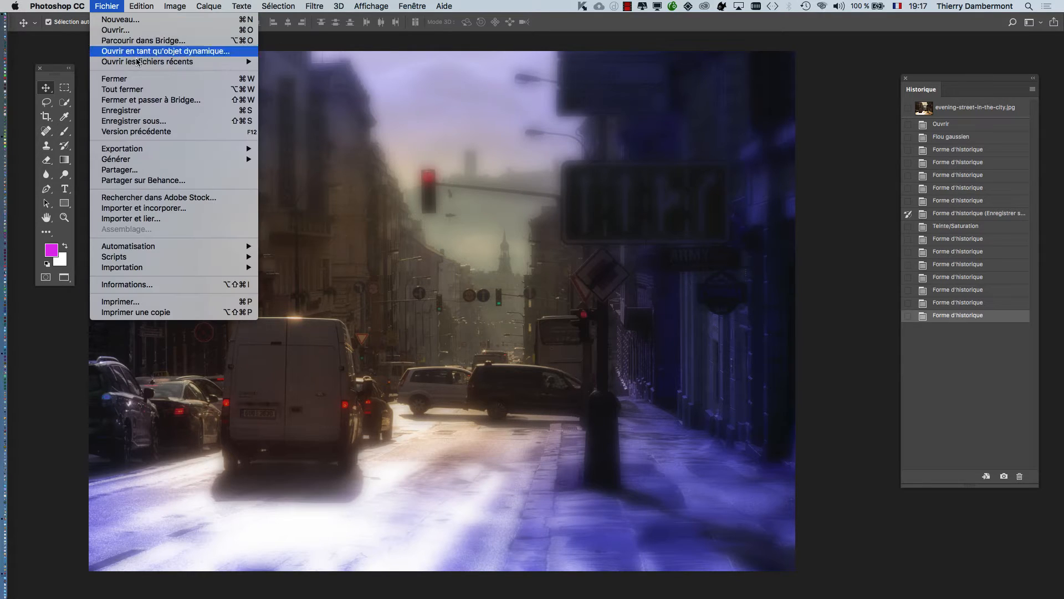
click(183, 121)
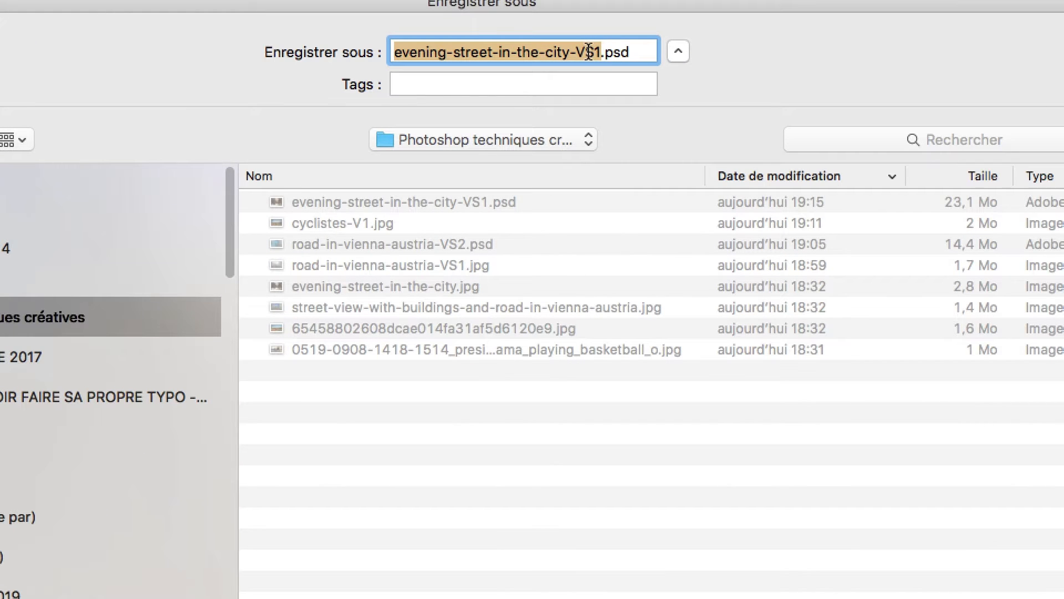
click(589, 51)
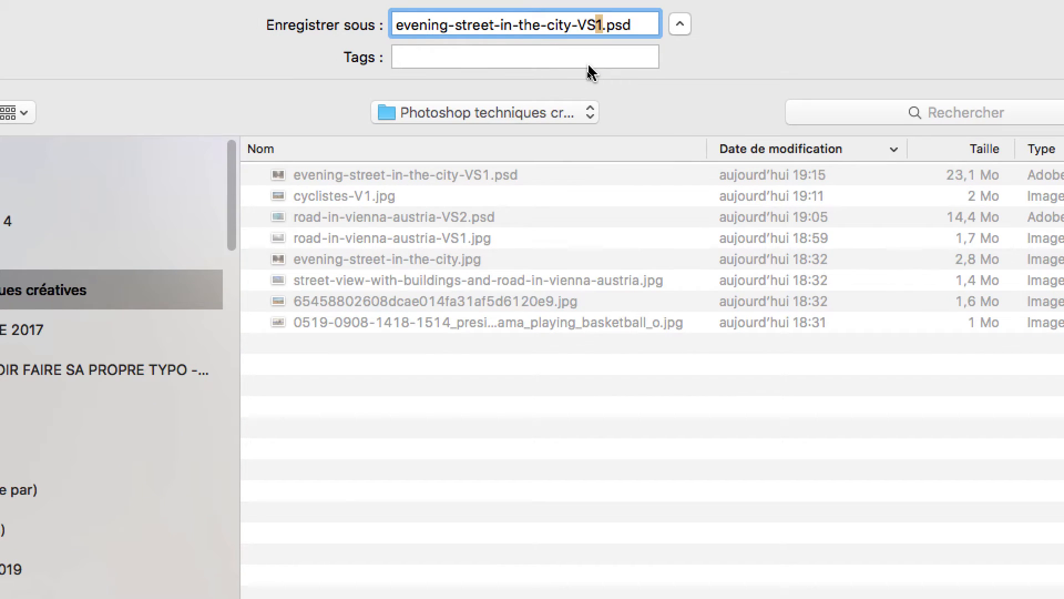
key(BackSpace)
text(2)
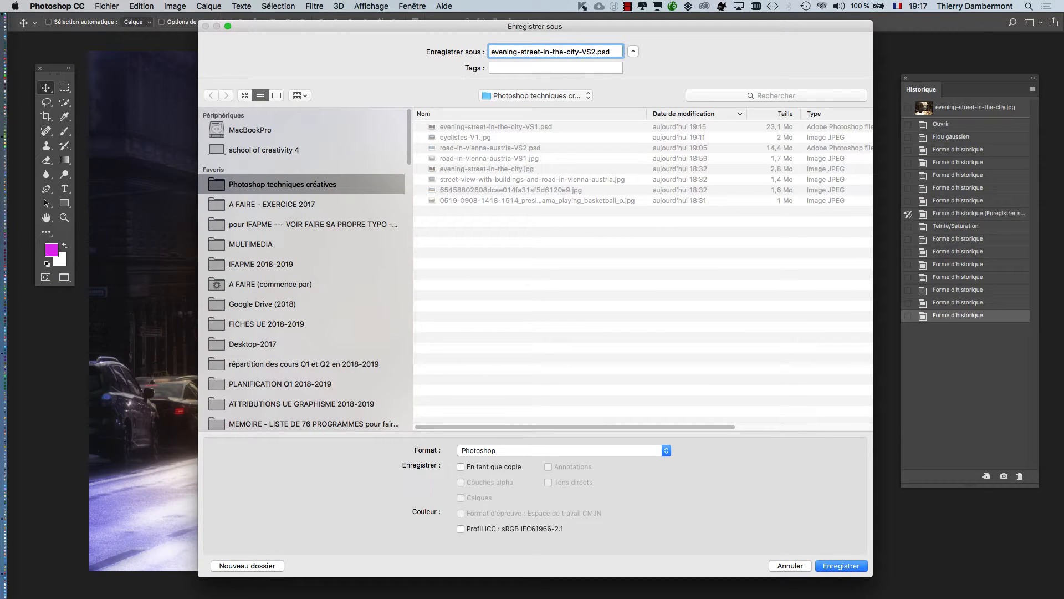
key(Return)
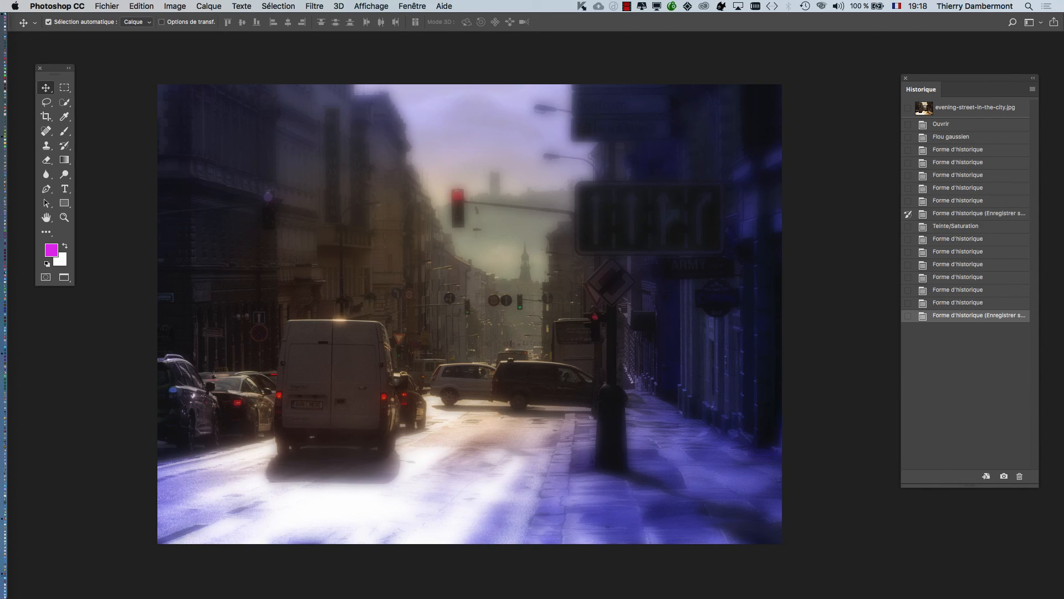
scroll(619, 350, down, 2)
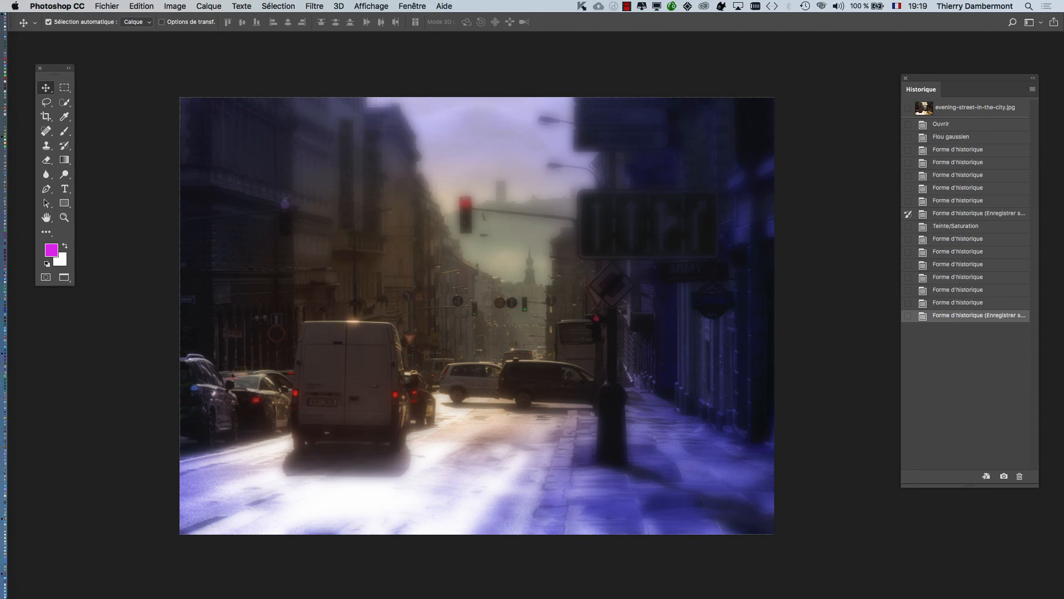
scroll(477, 315, right, 2)
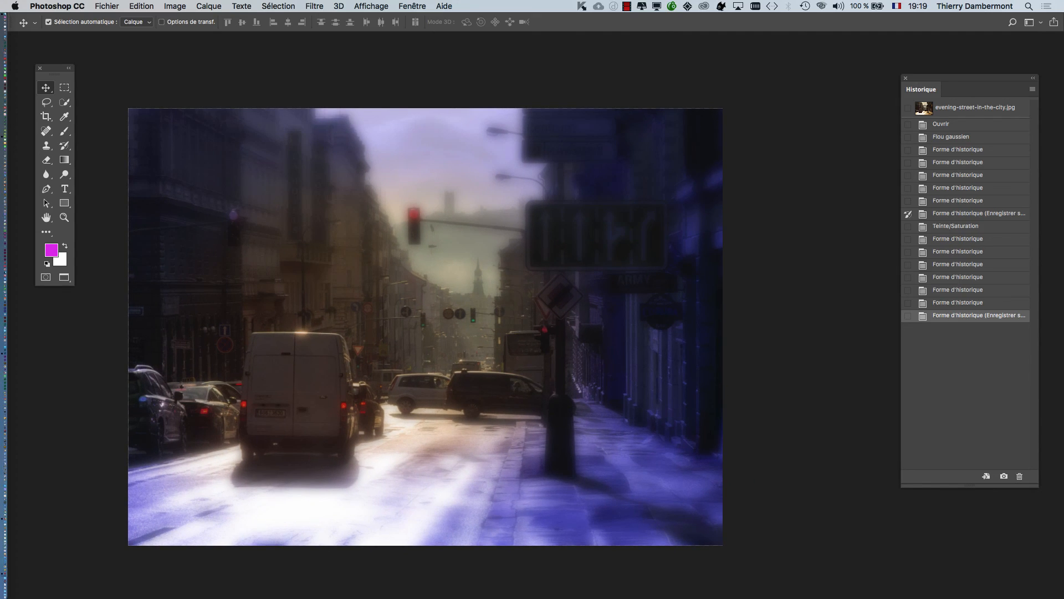